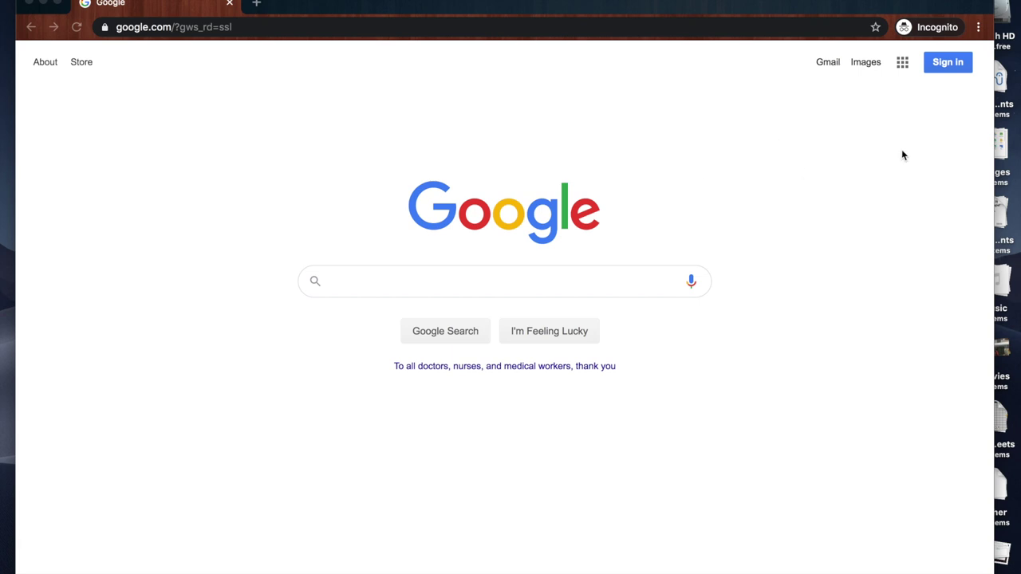
- Start Google sign-in and enter the school account e-mail, correcting a typo
click(961, 64)
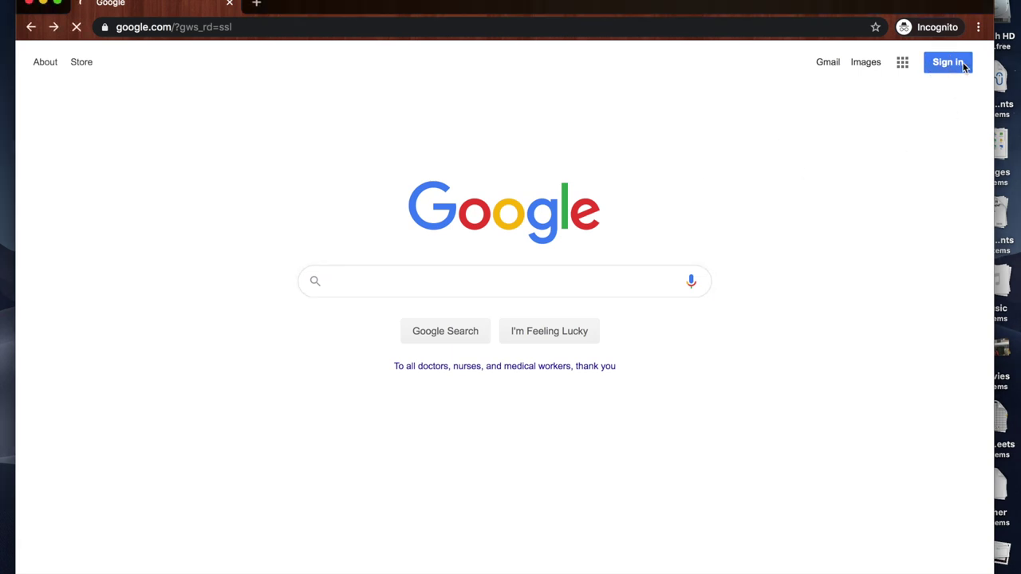
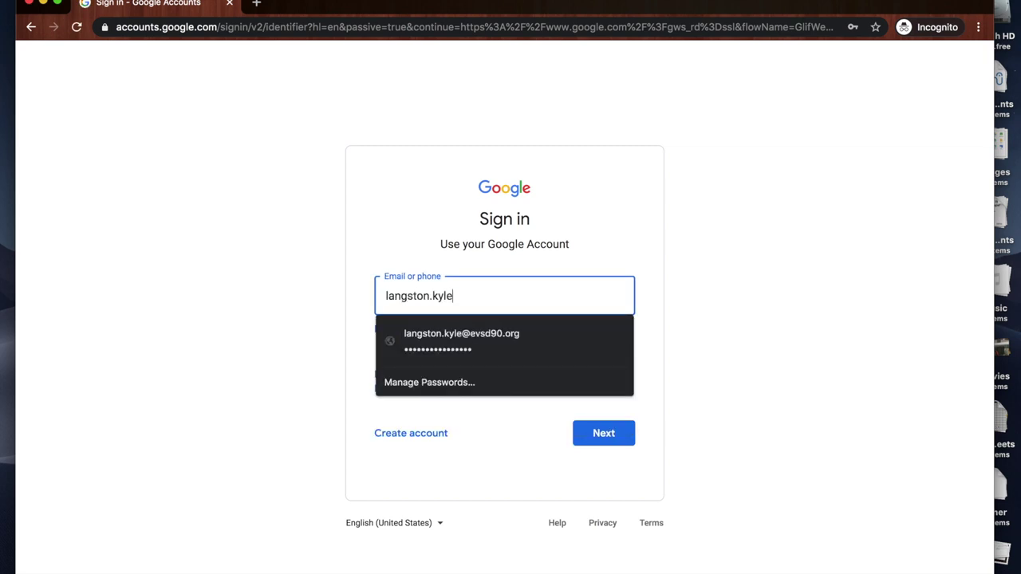
key(Return)
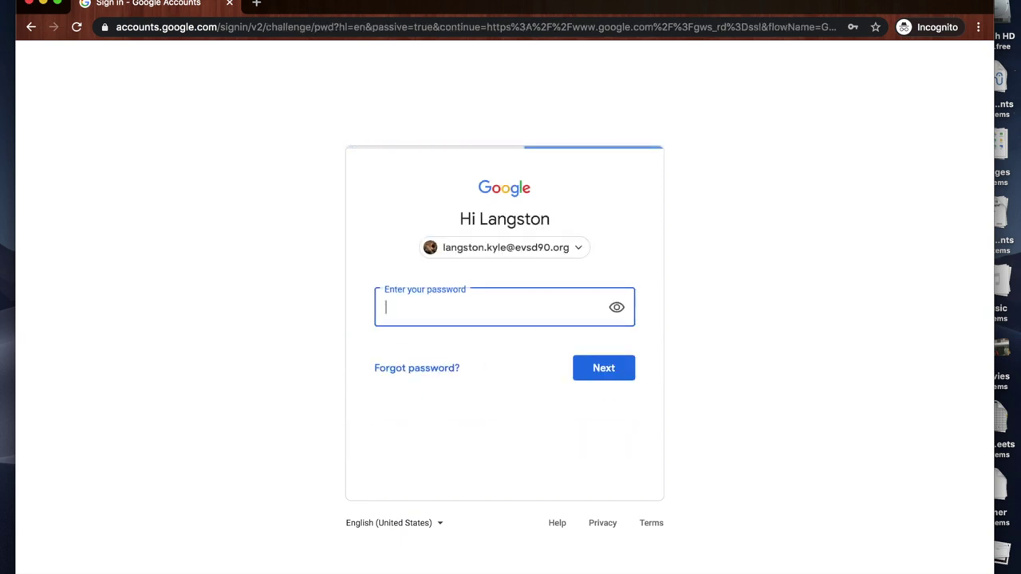
- Fill in the saved password, finish verification, and show the Google apps list
text(•)
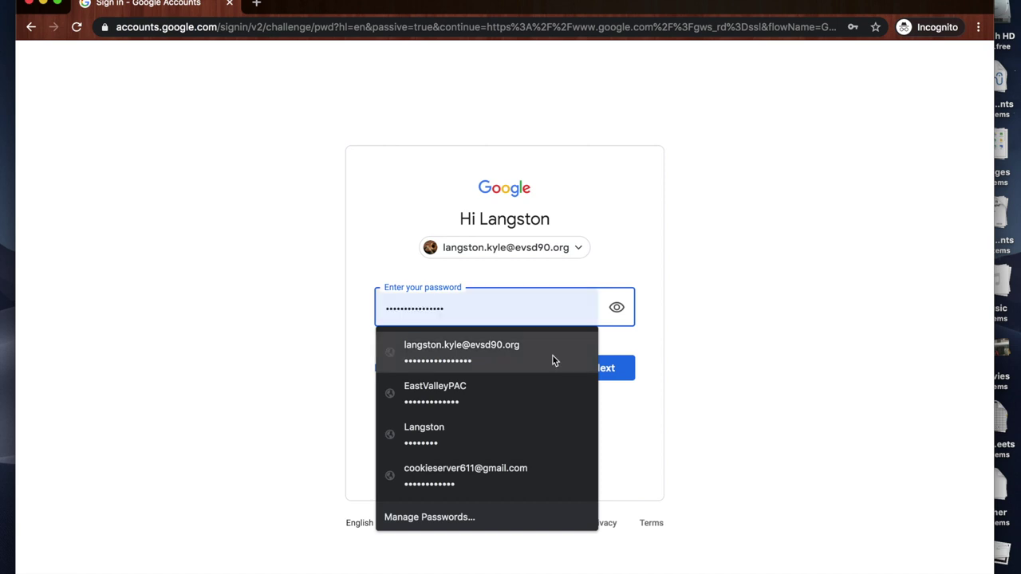
click(553, 360)
key(Return)
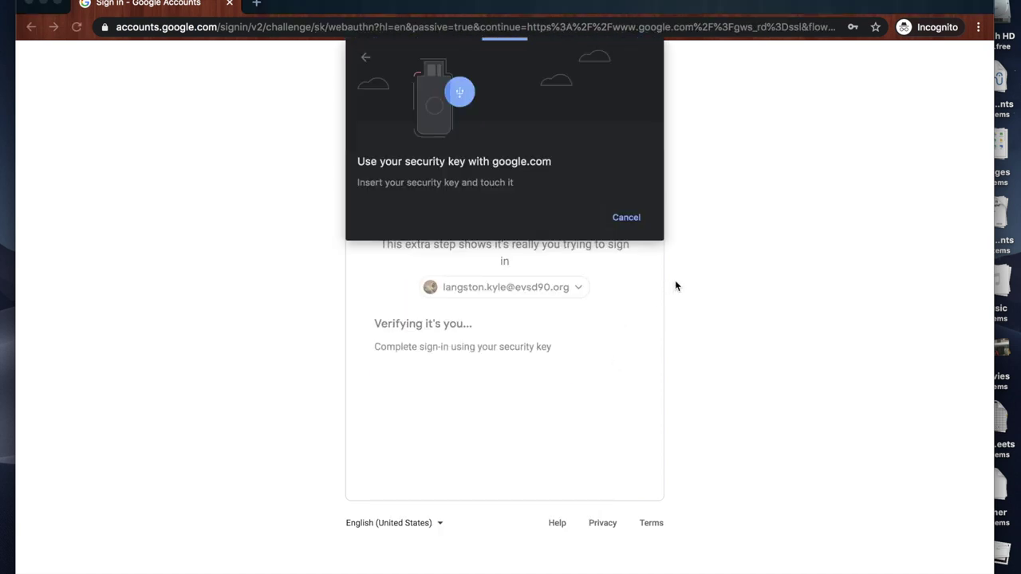
click(593, 482)
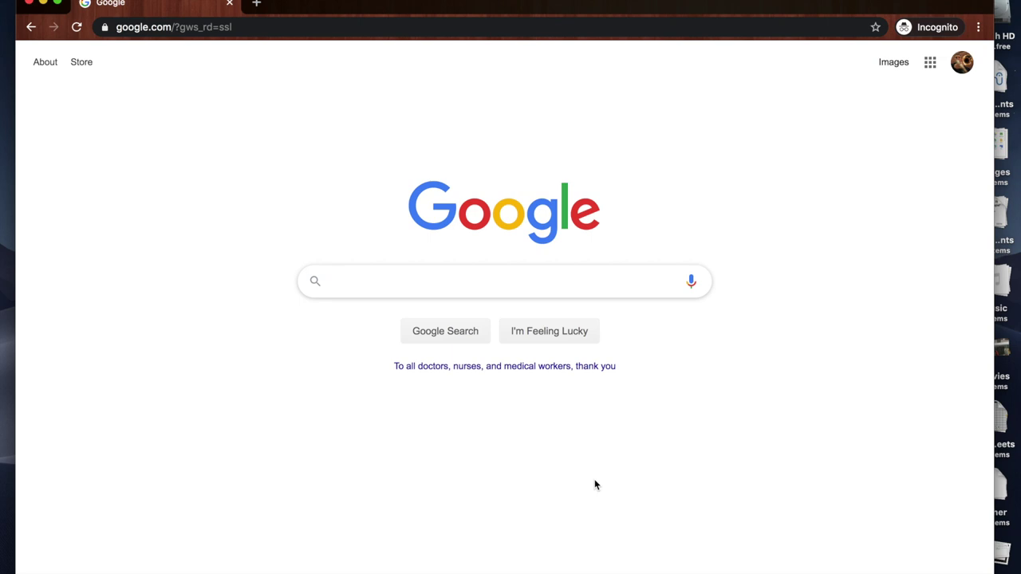
click(931, 67)
- Open Classroom's Advanced Band 2019-2020 class and scroll through its stream posts
click(925, 126)
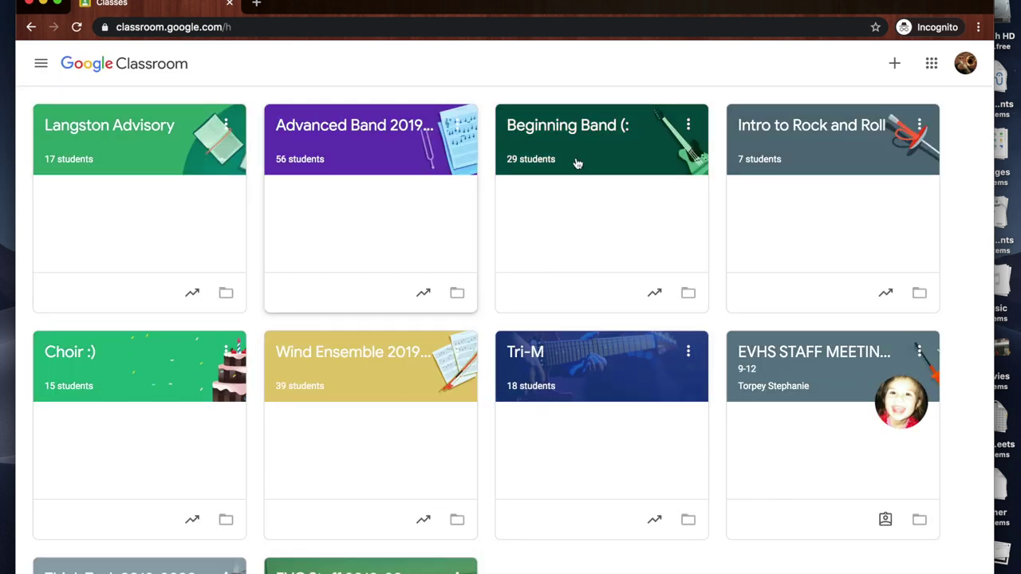
click(356, 129)
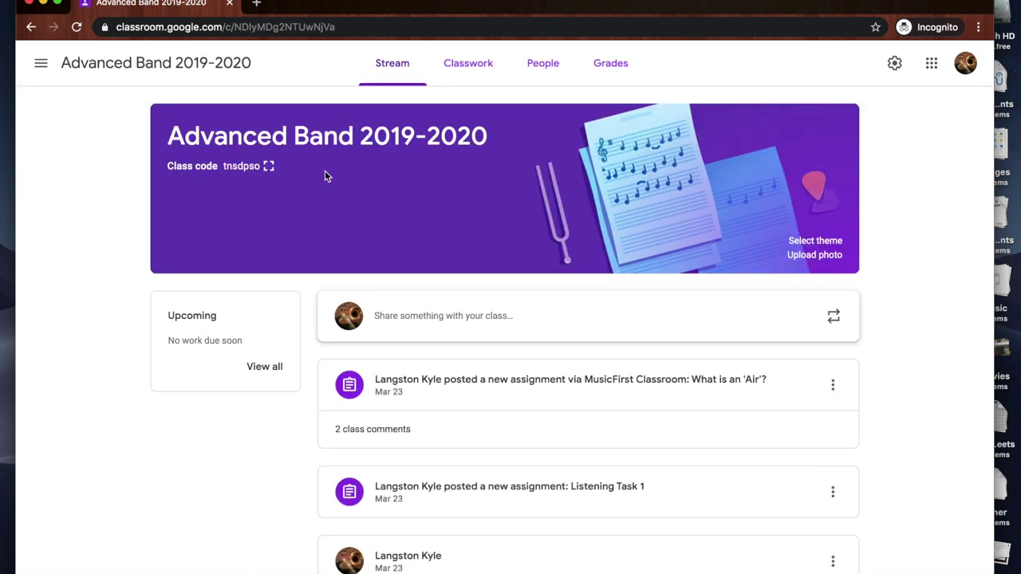
scroll(319, 422, down, 3)
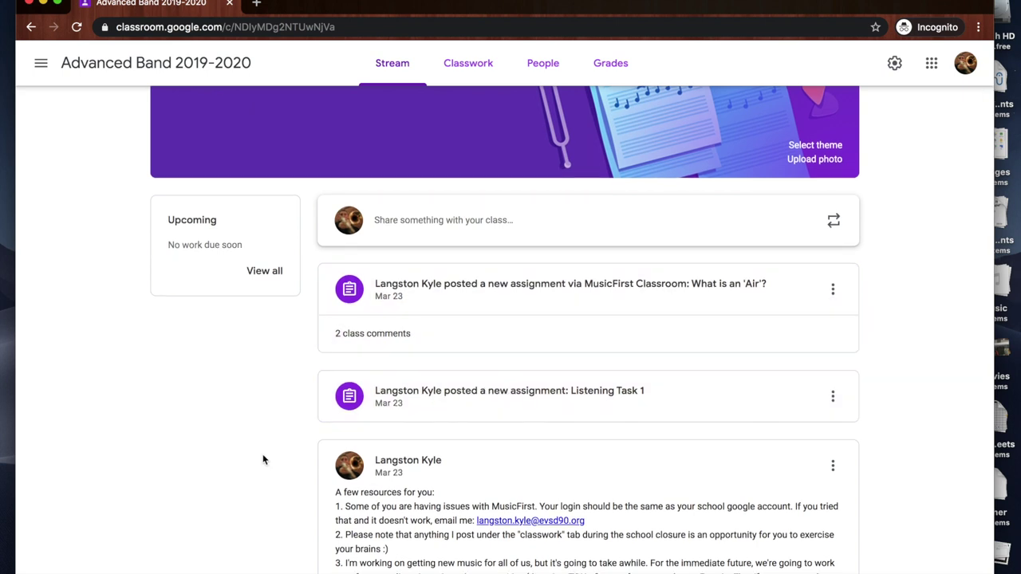
scroll(267, 449, down, 3)
scroll(247, 349, down, 3)
scroll(260, 418, down, 3)
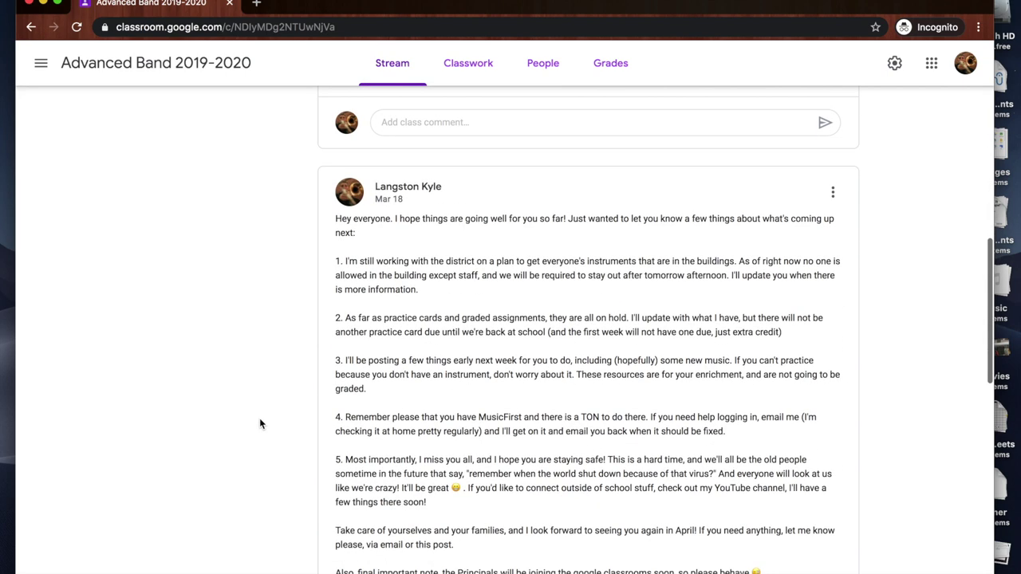
scroll(259, 418, up, 10)
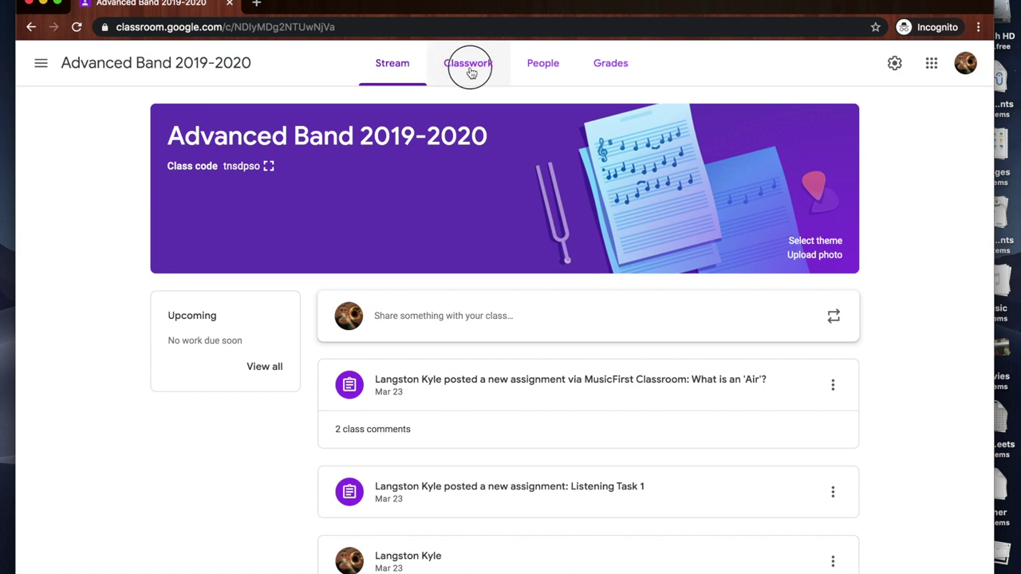
- On Classwork, expand What is an 'Air'? and open its MusicFirst LMS attachment
click(470, 68)
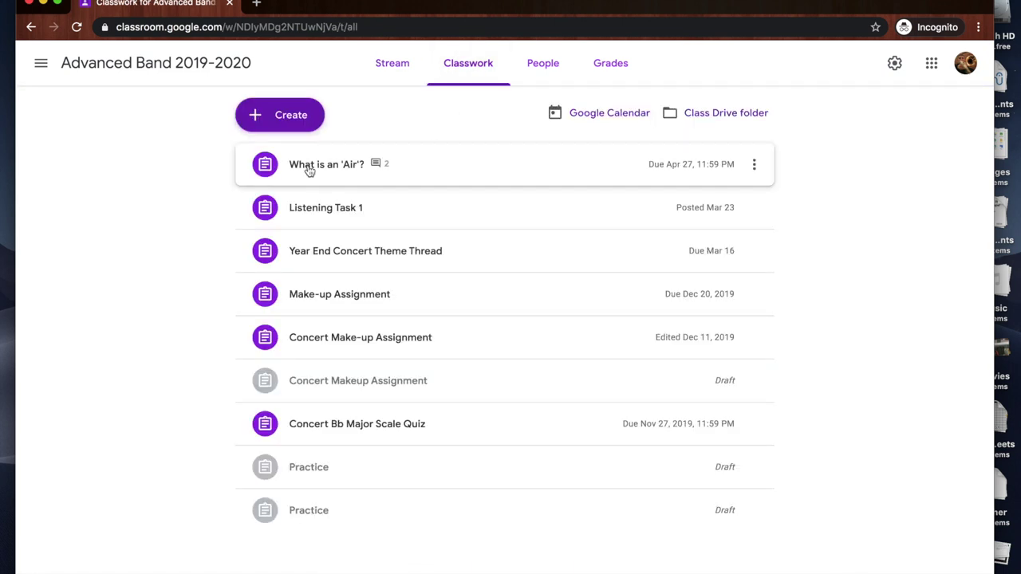
click(309, 170)
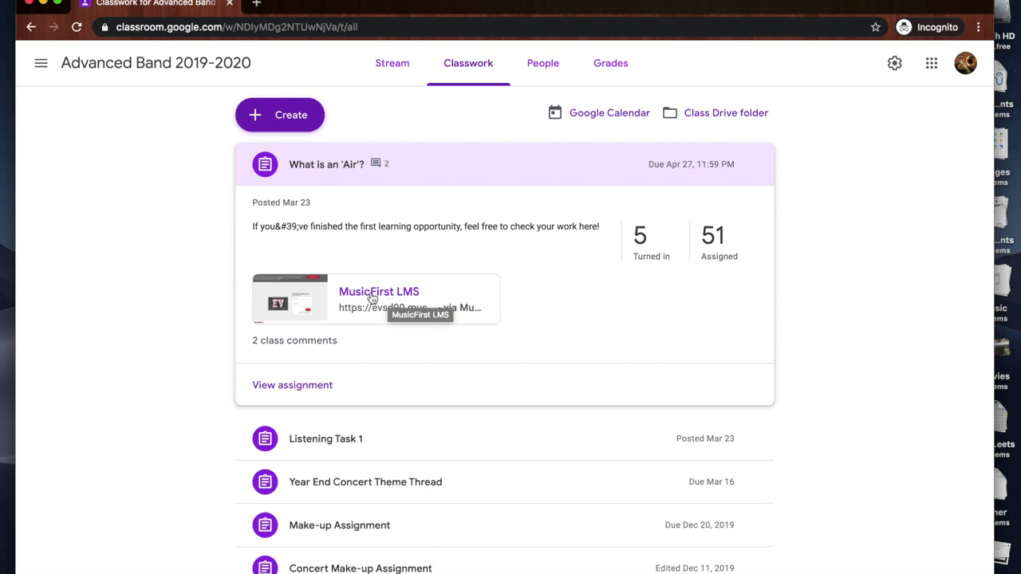
click(372, 297)
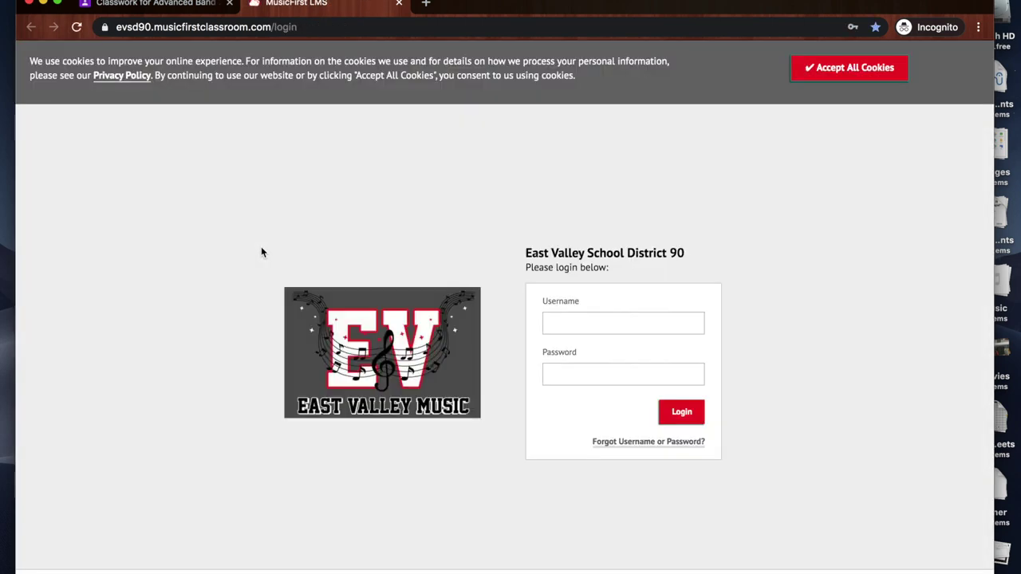
- Accept all cookies and log in to MusicFirst Classroom with the student username and password
click(836, 70)
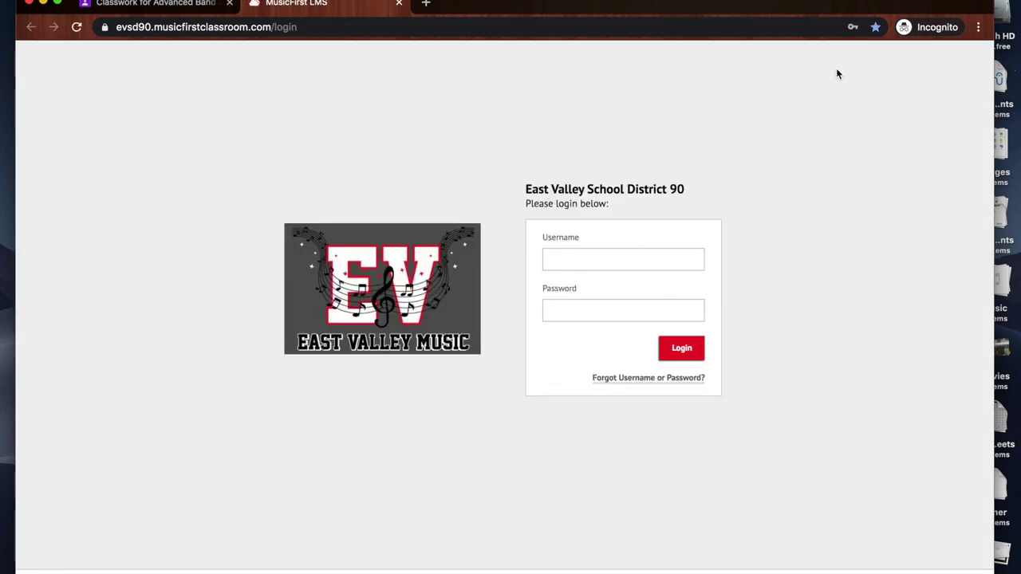
click(612, 261)
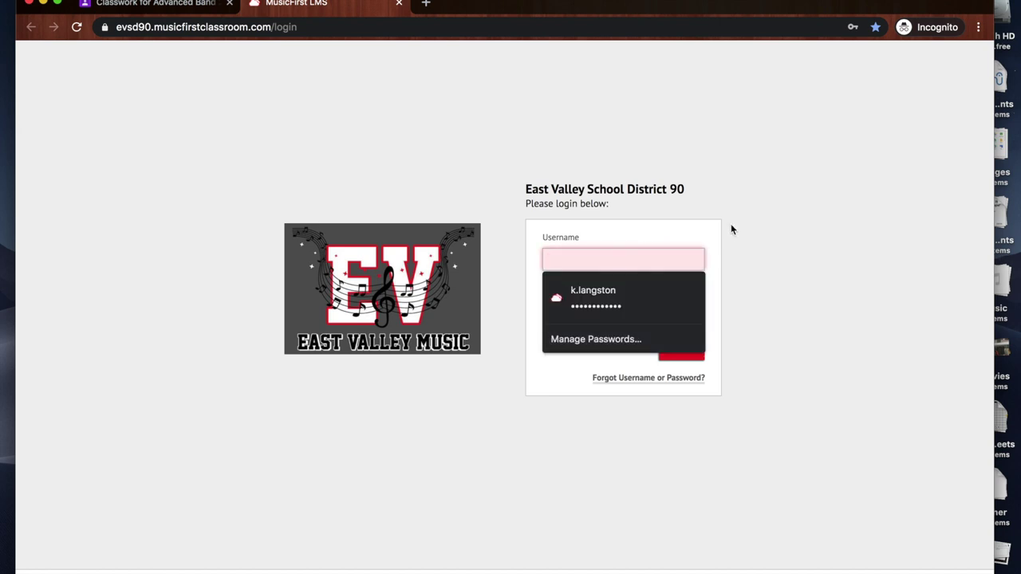
click(726, 223)
click(601, 257)
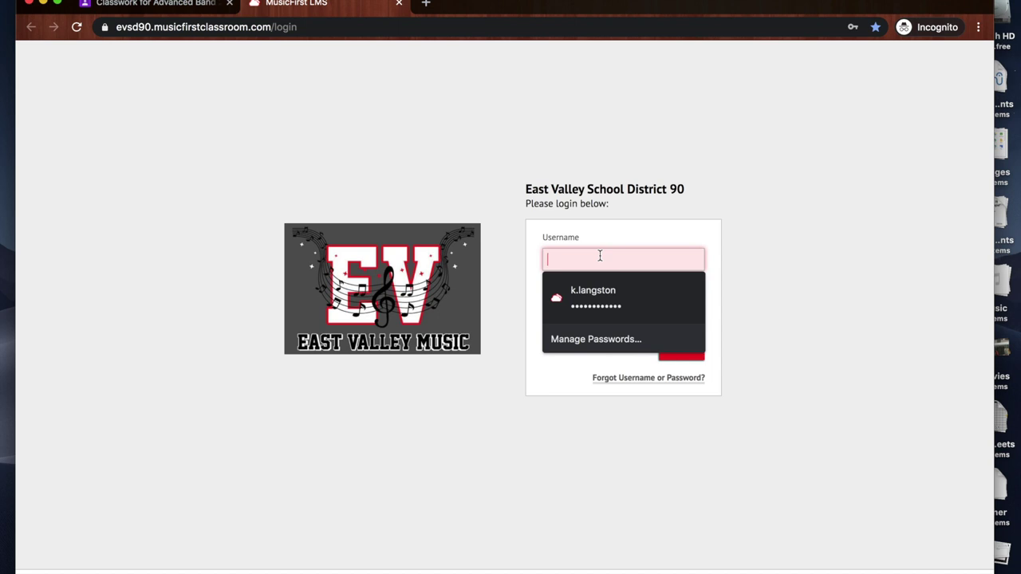
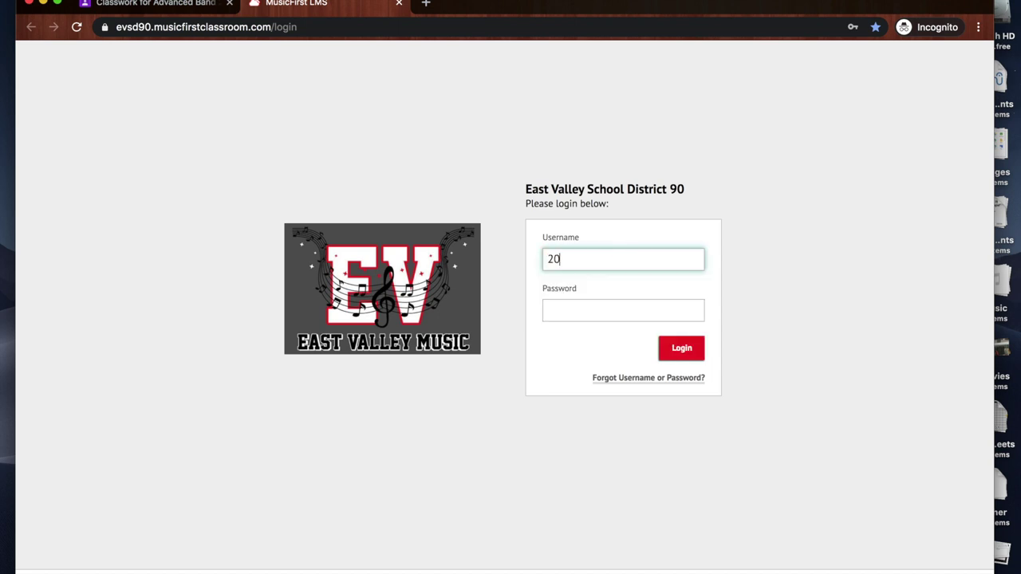
click(623, 310)
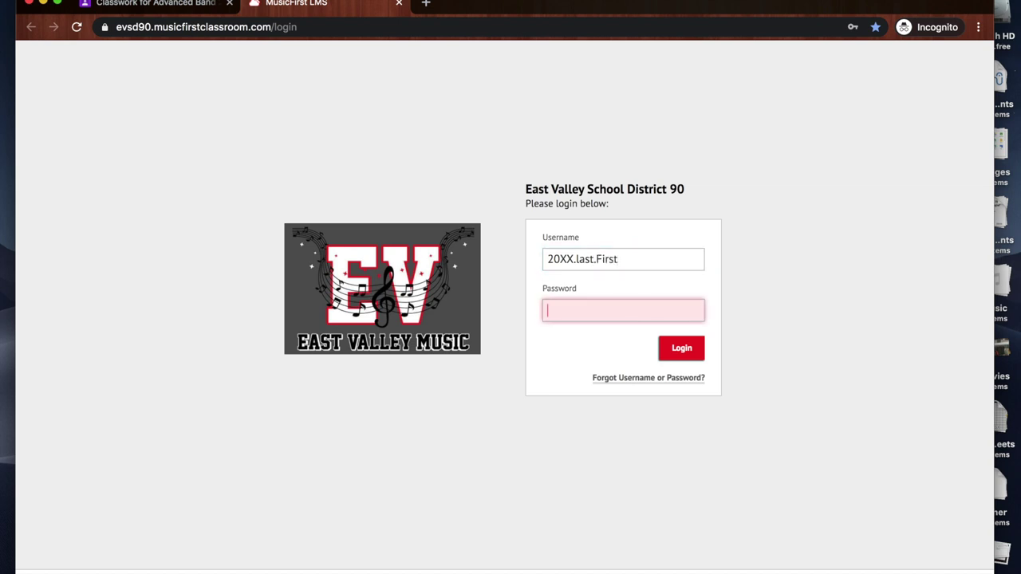
text(•••••••••••)
key(Return)
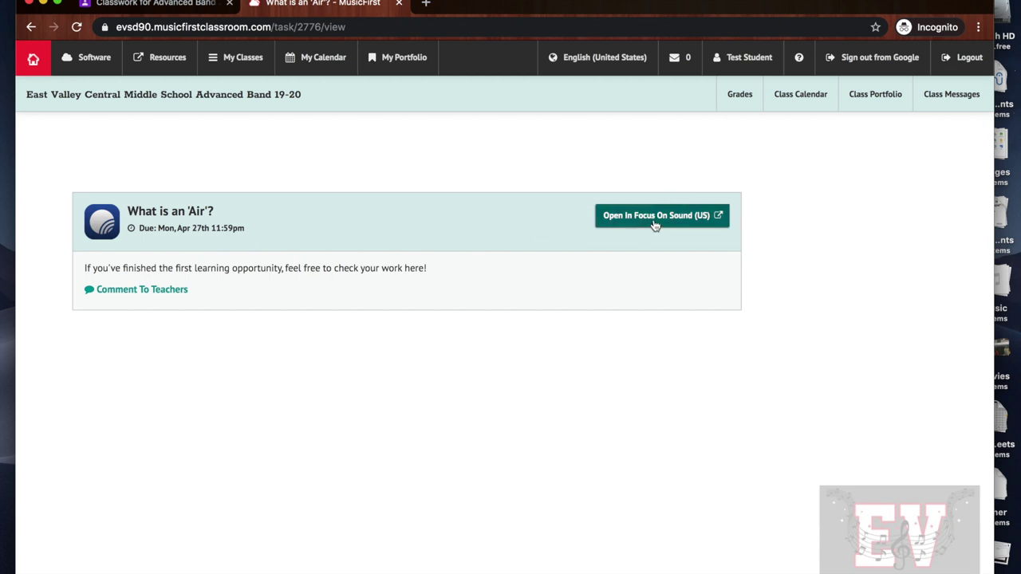
- Open the Advanced Band class page, then select the site's domain in the address bar
click(28, 96)
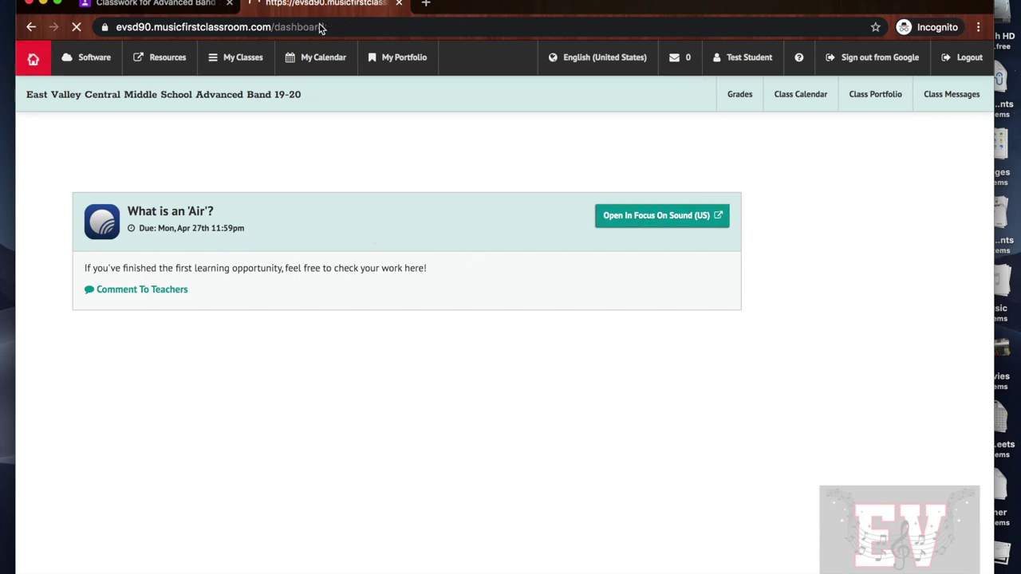
click(279, 30)
click(275, 29)
drag(148, 29, 304, 29)
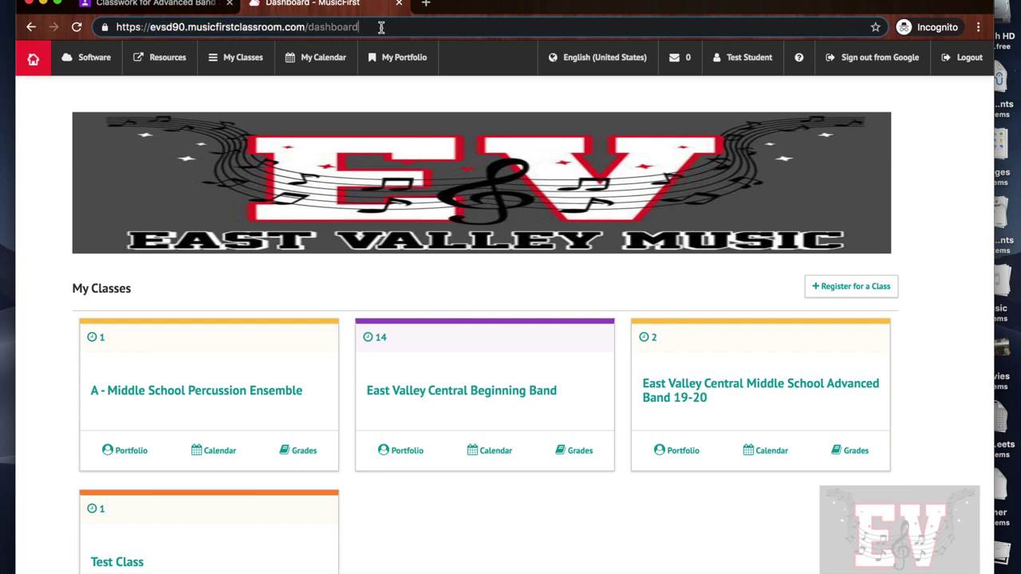
- Load evsd90.musicfirstclassroom.com in a new incognito tab, dropping the /login autocompletion
click(426, 4)
text(evsd90.)
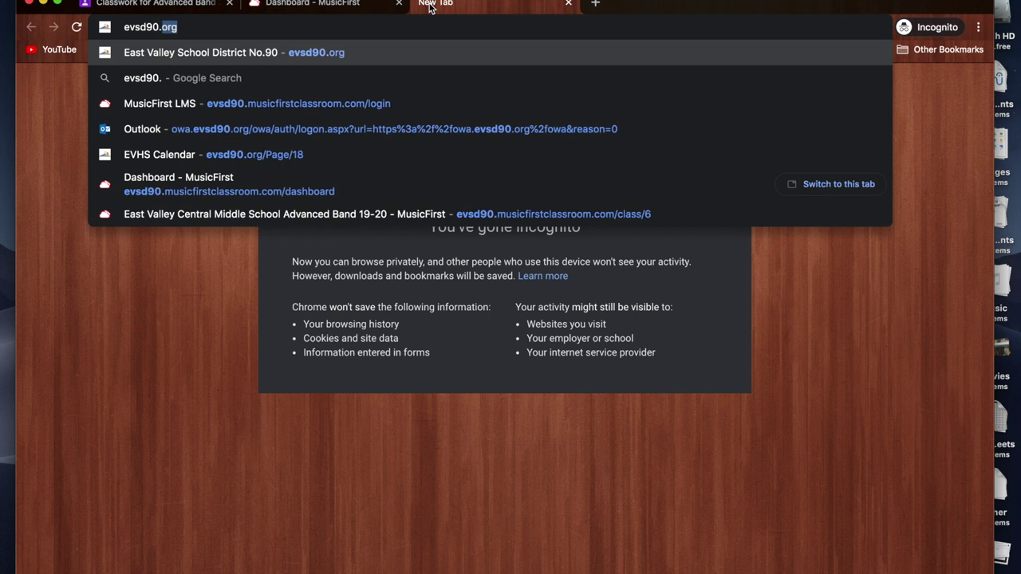
text(musicfirst)
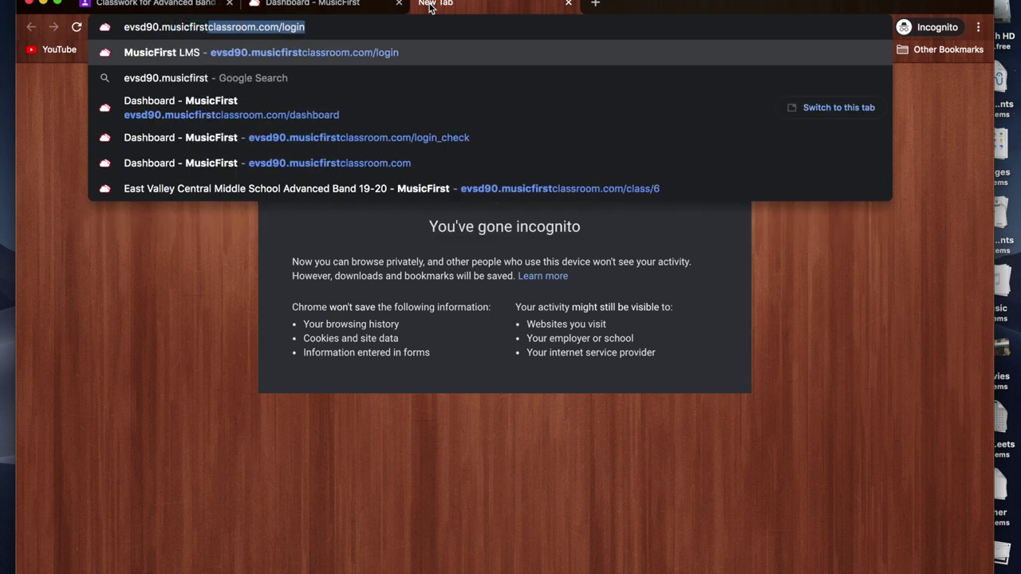
text(classroom.com)
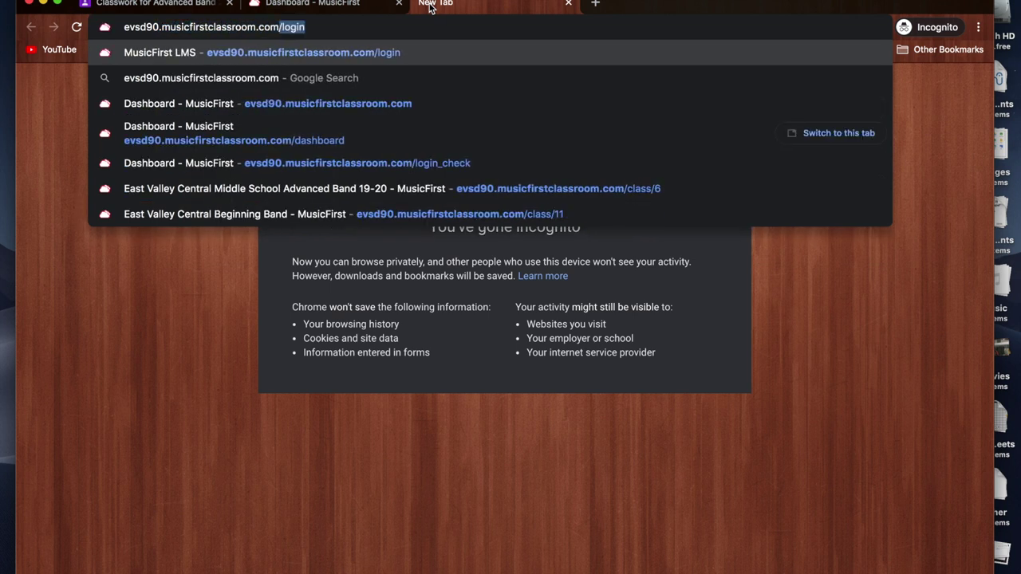
key(Delete)
key(Return)
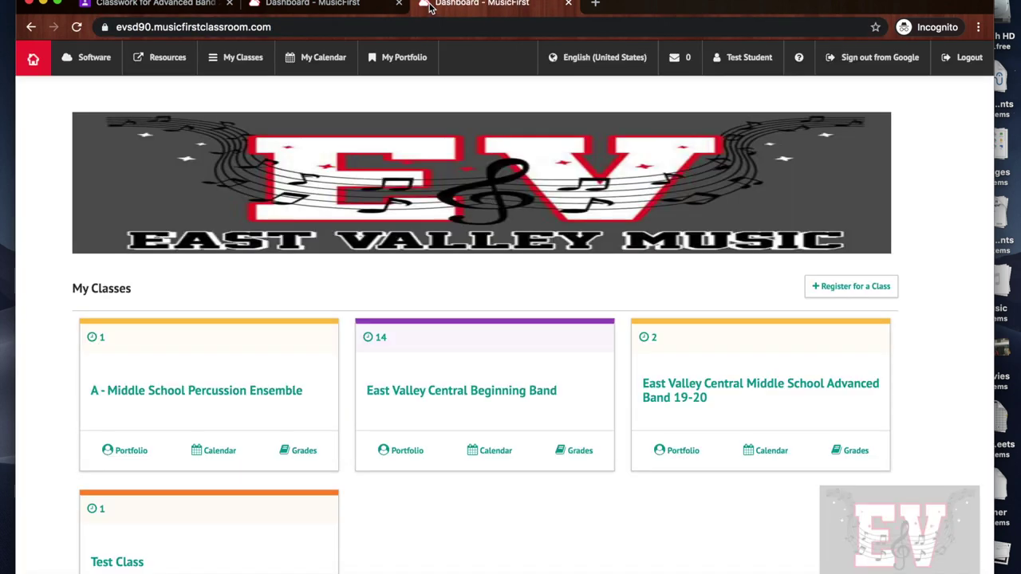
- Close the duplicate tab and open What is an 'Air'? from the Advanced Band 19-20 class
click(568, 3)
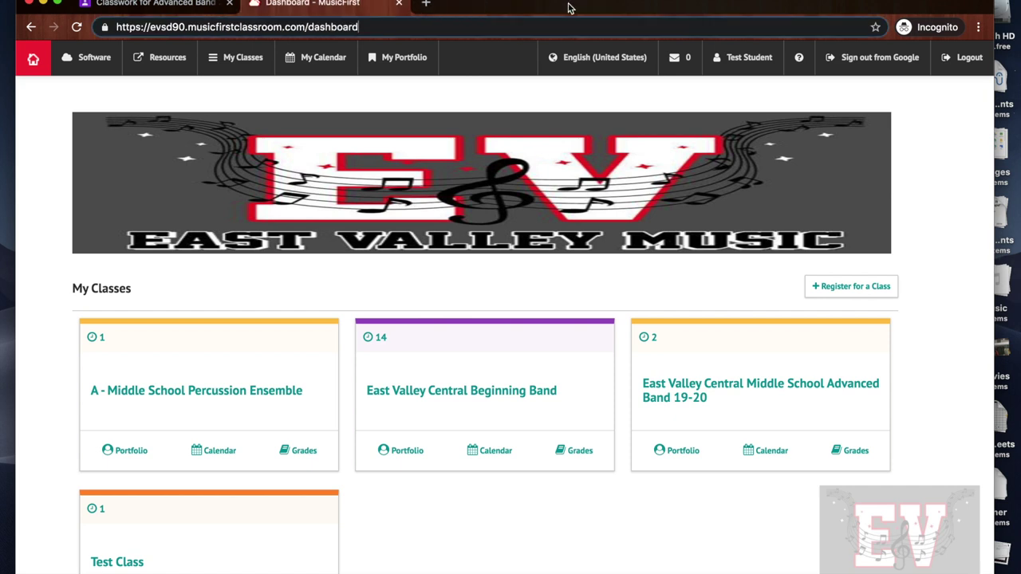
click(335, 98)
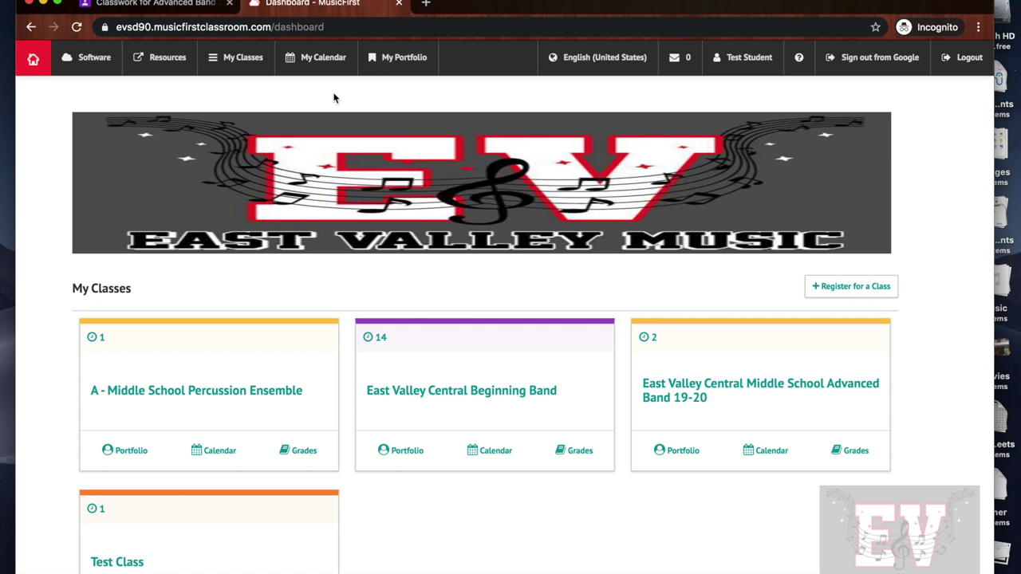
click(718, 391)
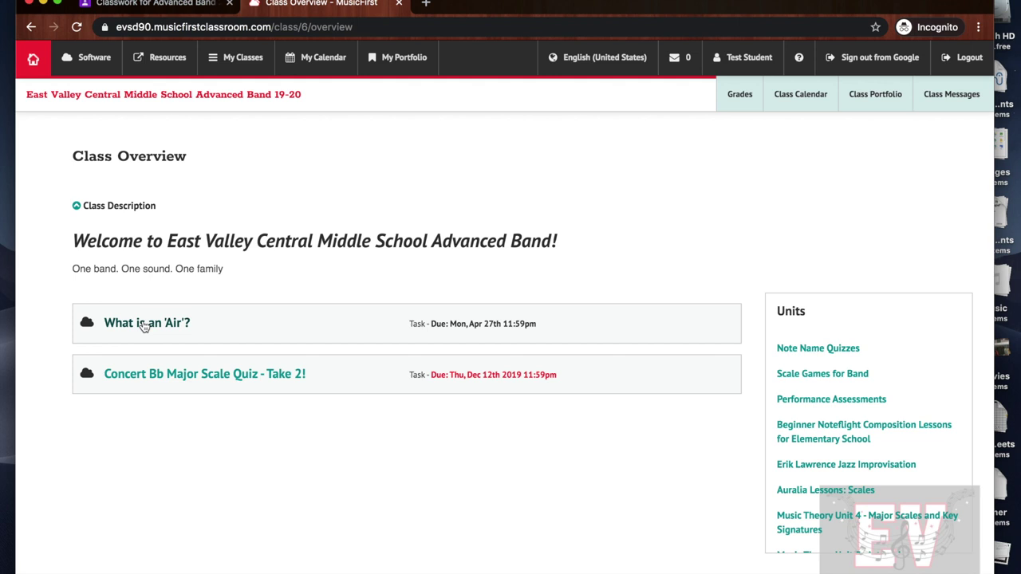
click(144, 327)
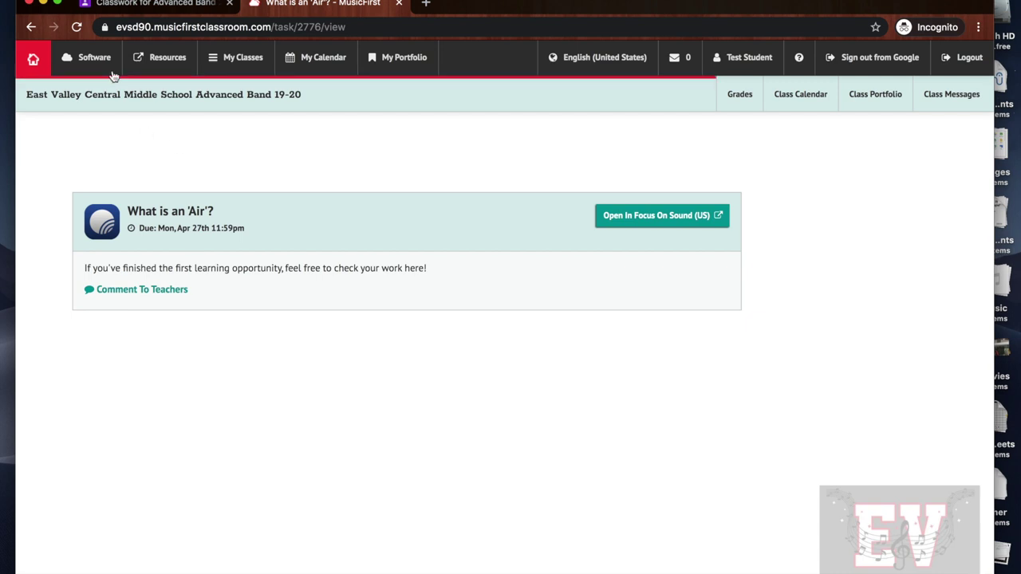
- From the Software menu, start PracticeFirst in a new tab
click(89, 58)
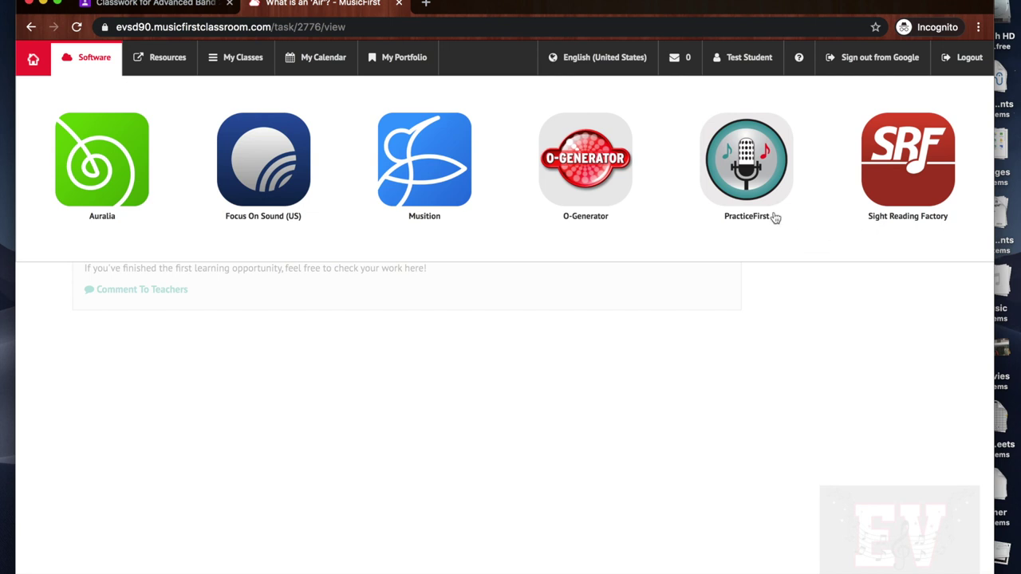
click(760, 190)
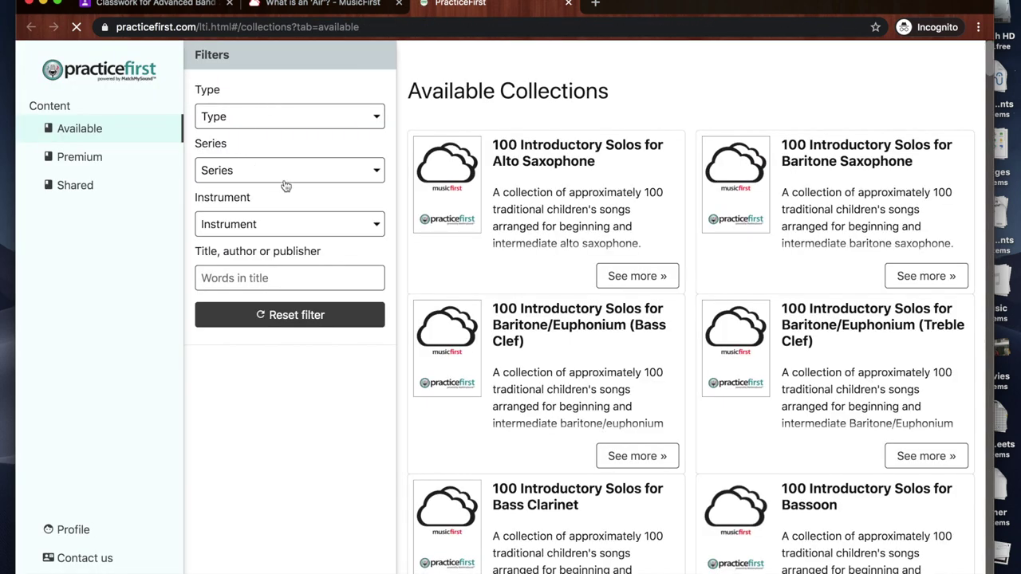
- Set the Instrument filter to Clarinet and scroll through the 5 resulting collections
click(294, 220)
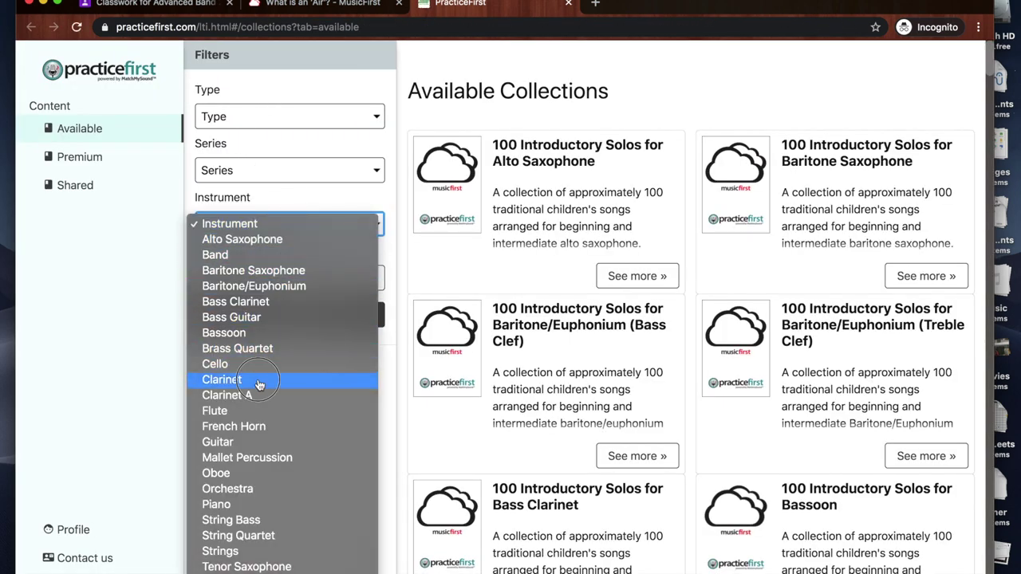
click(259, 381)
scroll(569, 339, down, 3)
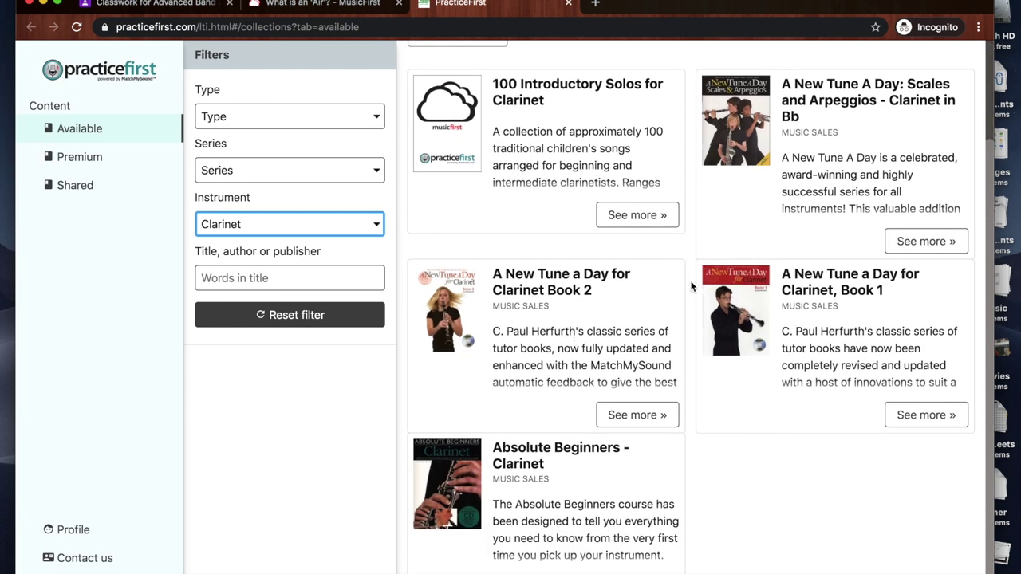
scroll(695, 144, up, 1)
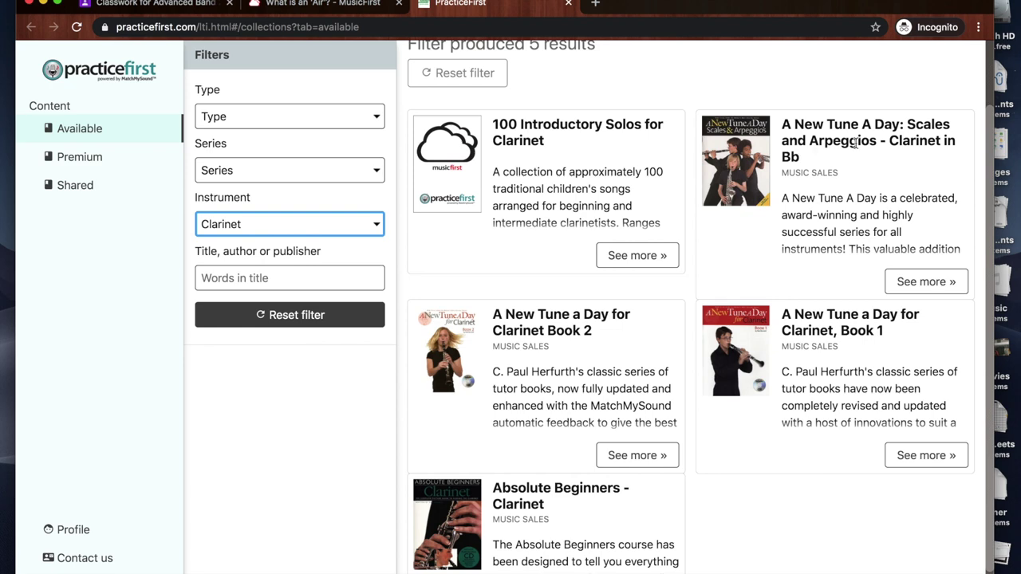
drag(914, 124, 875, 144)
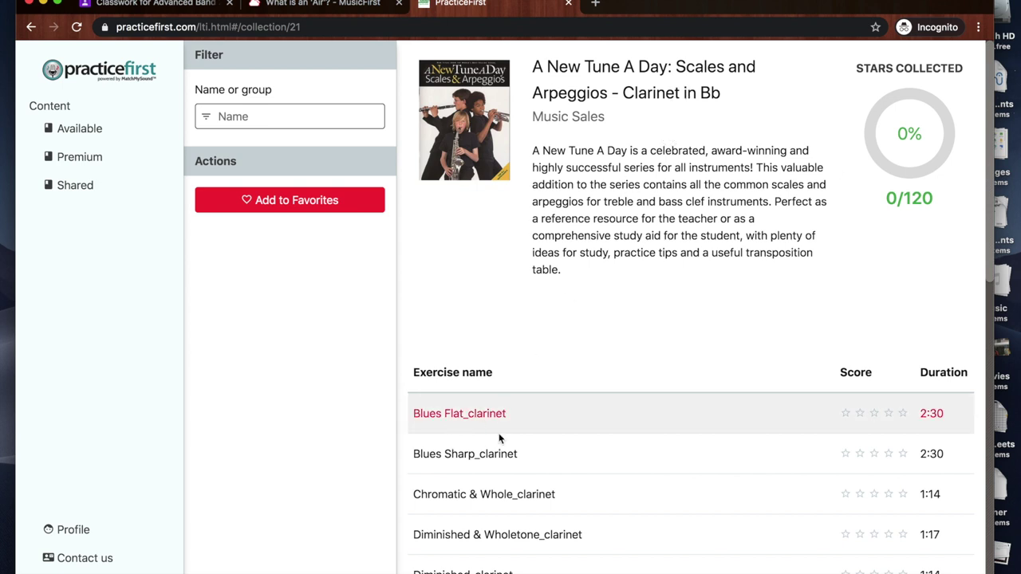
scroll(479, 426, down, 6)
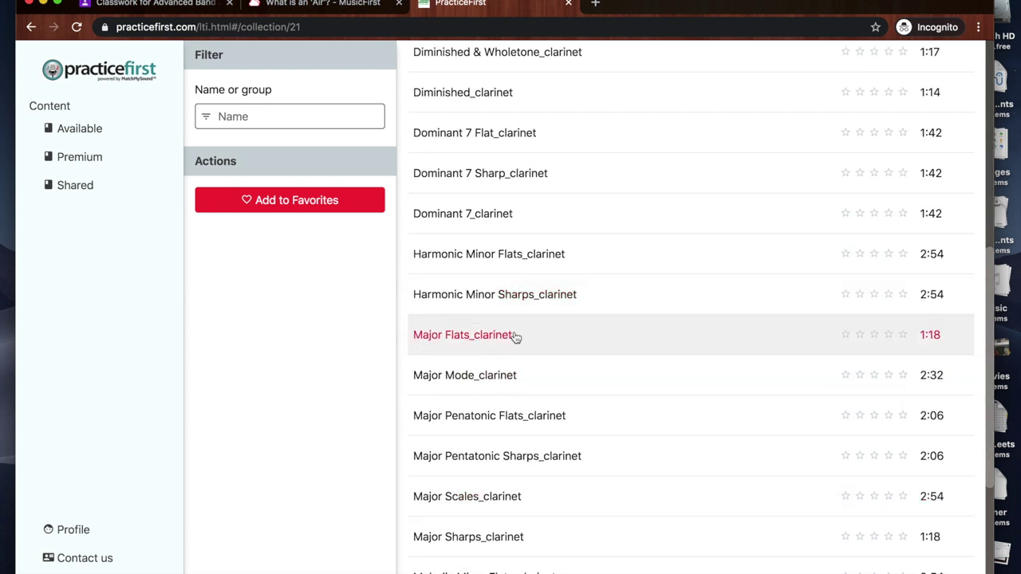
click(489, 337)
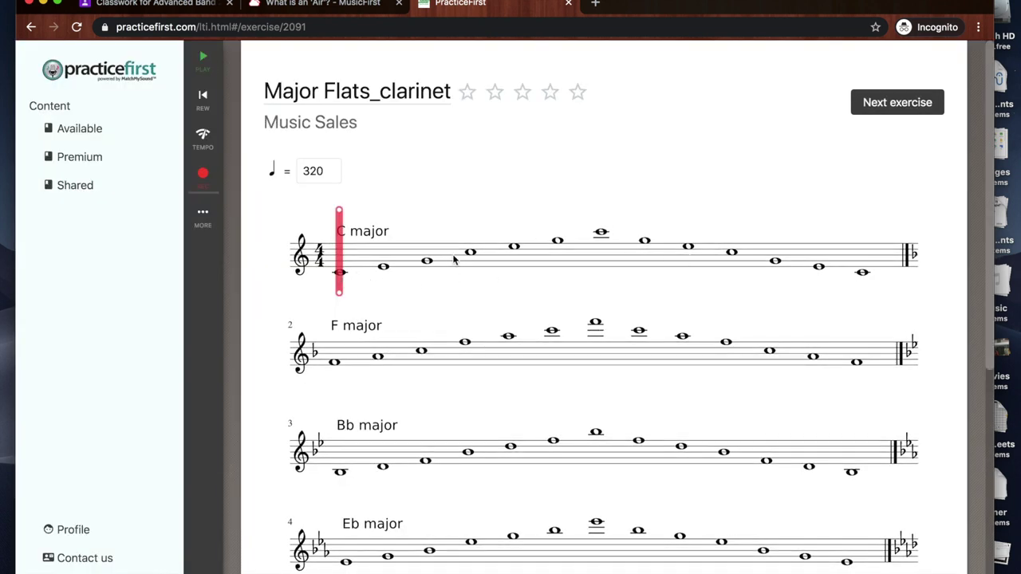
scroll(449, 298, down, 6)
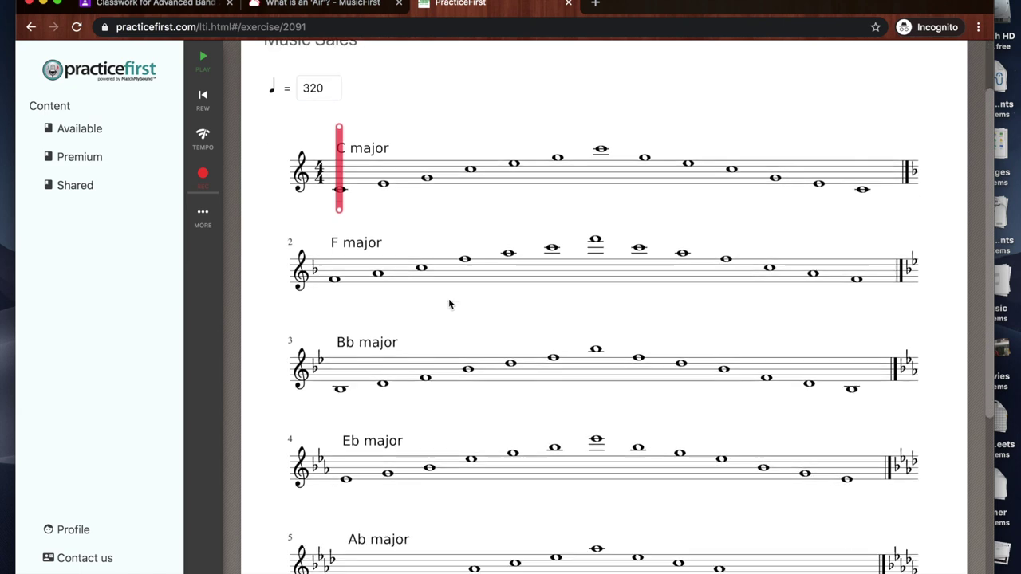
scroll(420, 264, up, 6)
scroll(266, 200, left, 5)
scroll(267, 200, left, 5)
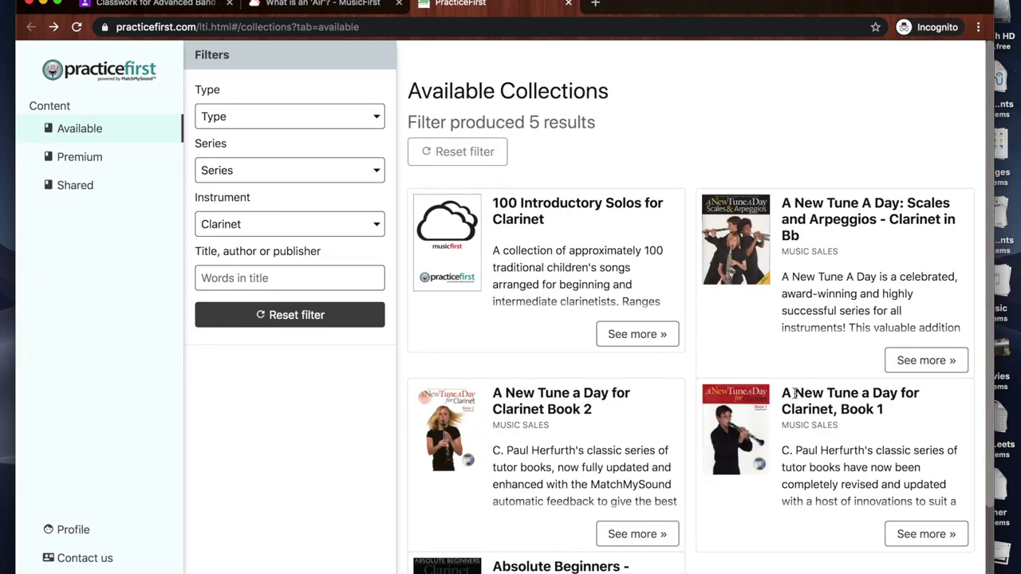
- Open 07-08 Back To Bed from A New Tune a Day for Clarinet, Book 1, and launch its Tuner
drag(784, 391, 893, 409)
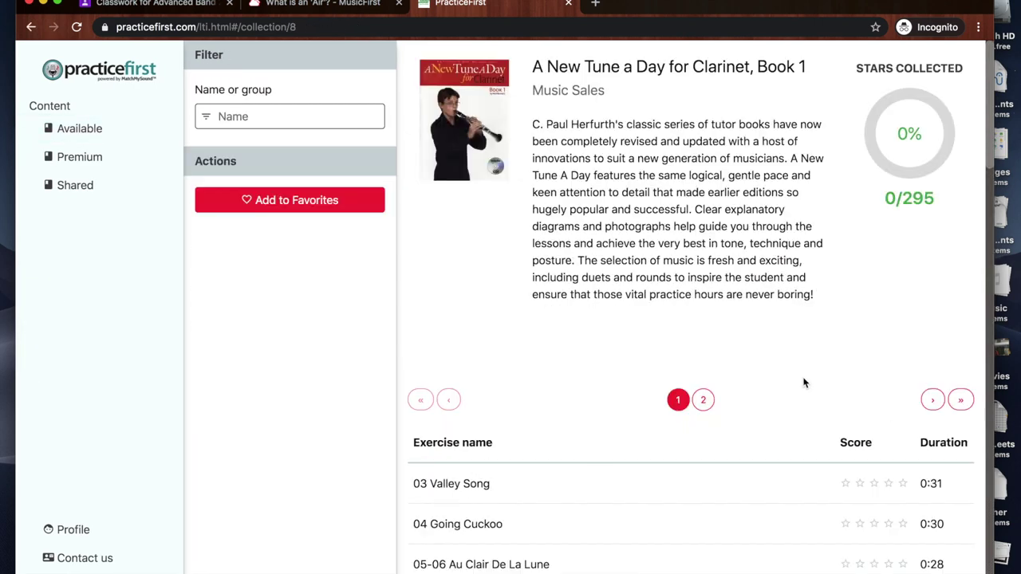
scroll(610, 347, down, 3)
click(469, 444)
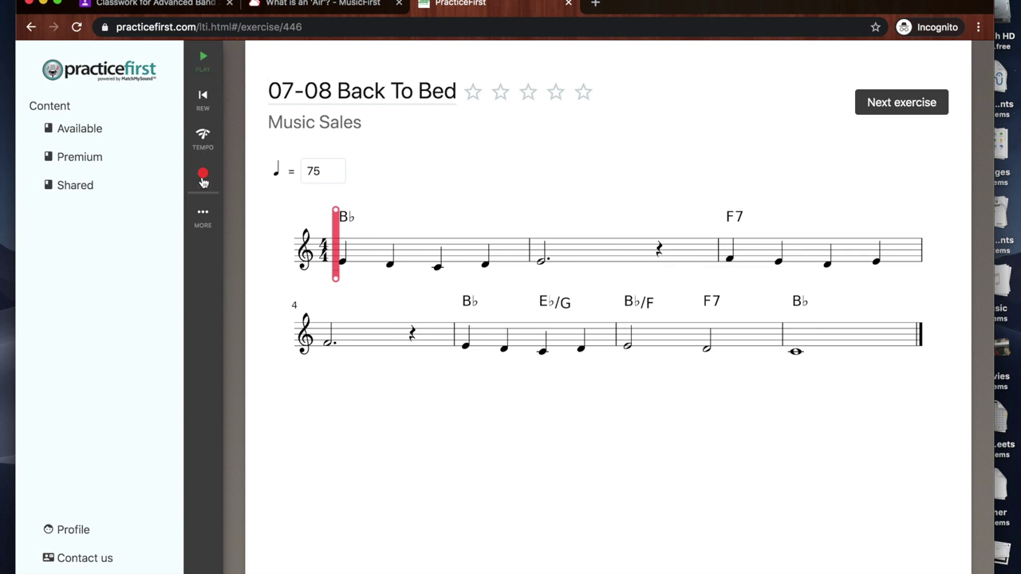
click(206, 217)
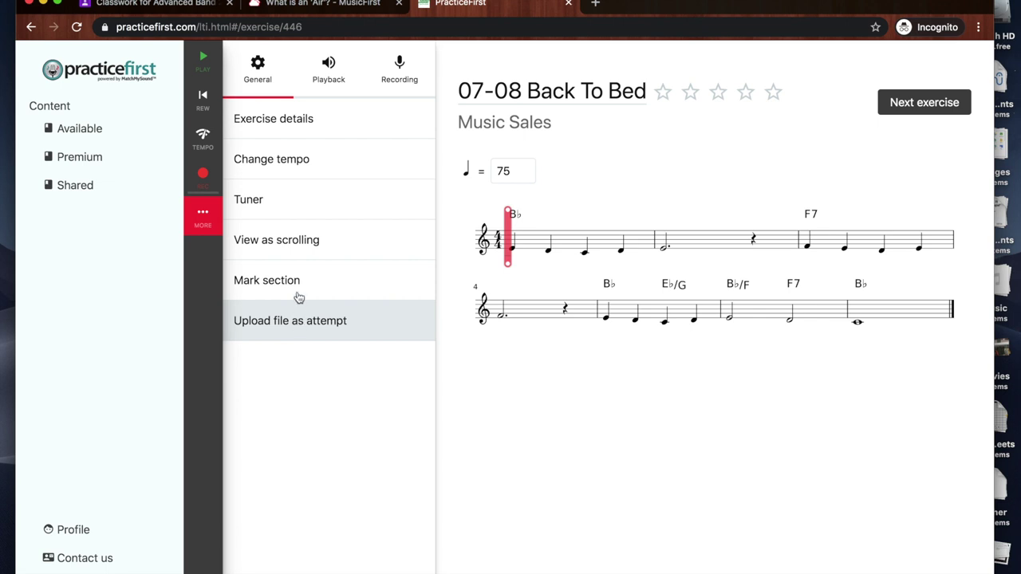
click(276, 207)
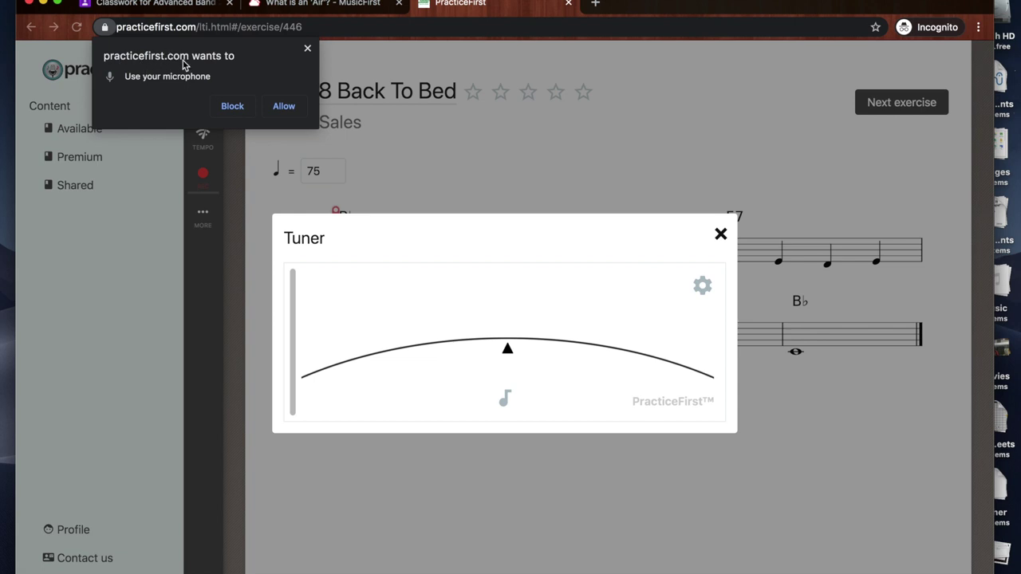
- Grant the tuner microphone access, close the Tuner, and go back to the A New Tune a Day for Clarinet, Book 1 exercise list
click(282, 108)
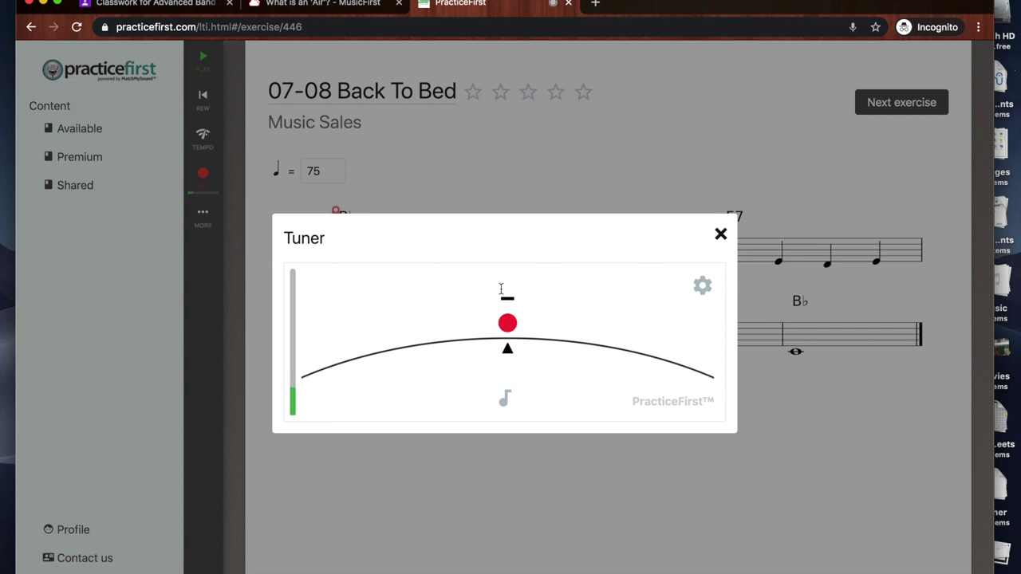
click(722, 234)
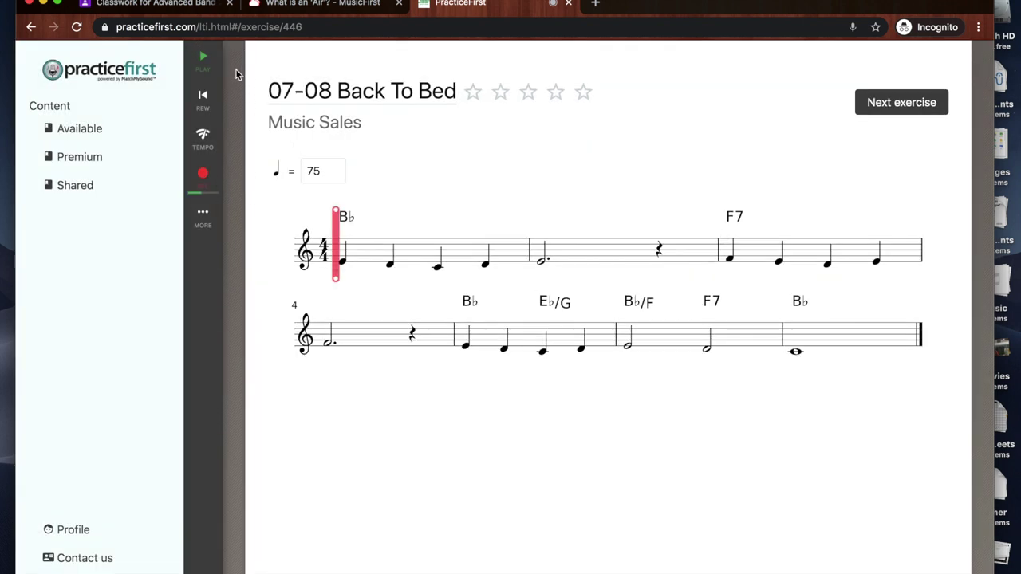
click(31, 26)
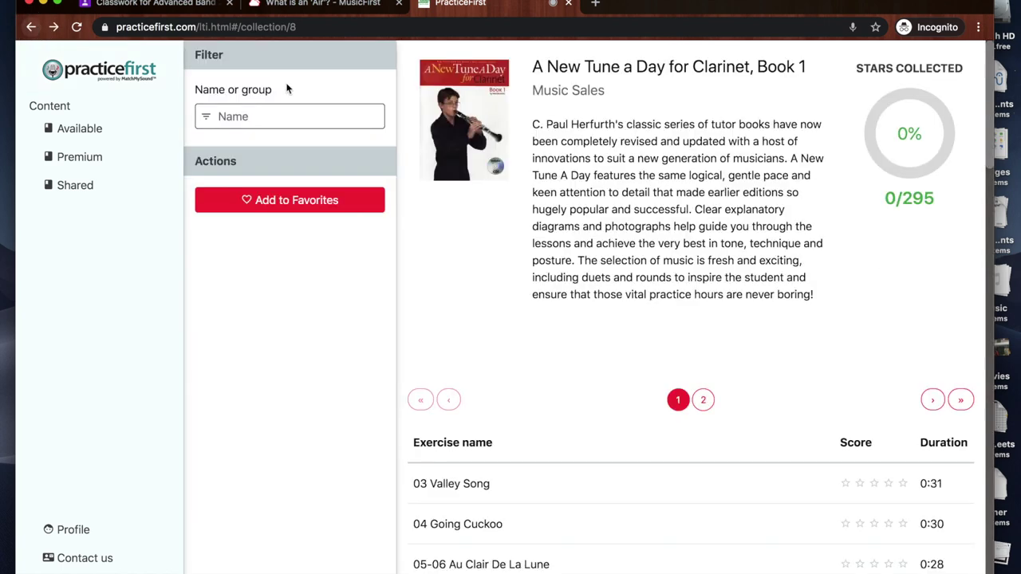
scroll(579, 403, down, 5)
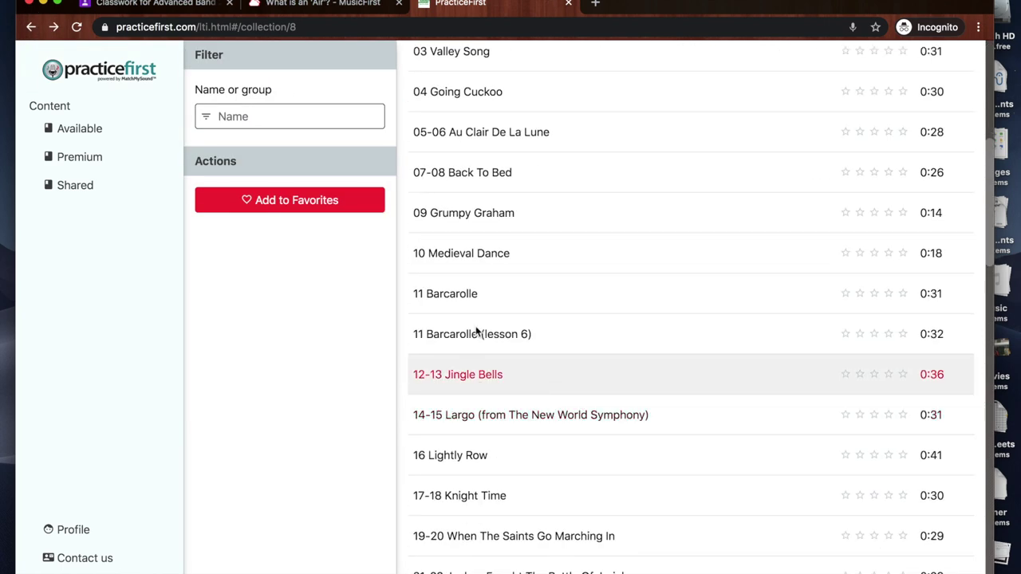
click(457, 296)
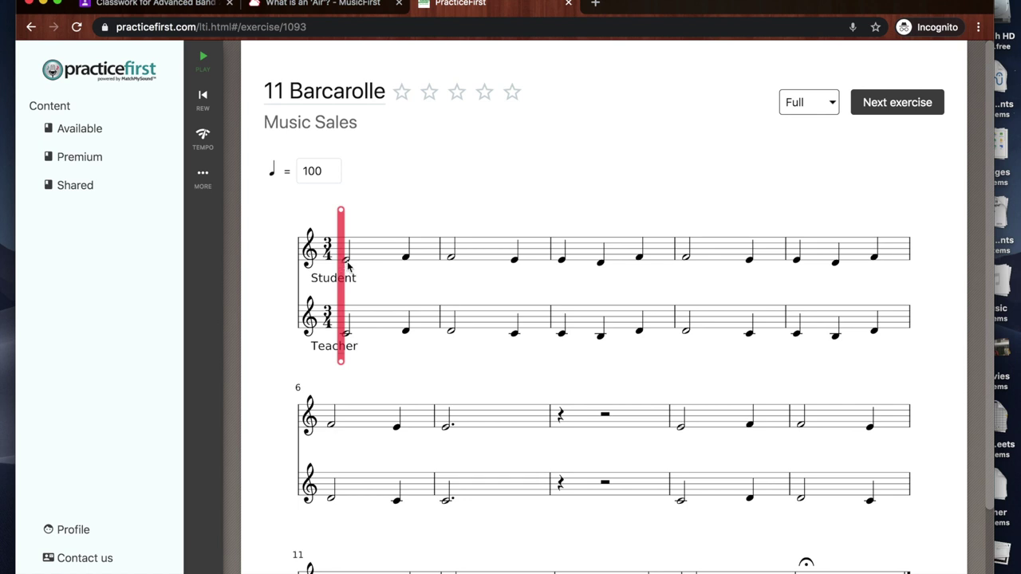
click(202, 177)
click(850, 102)
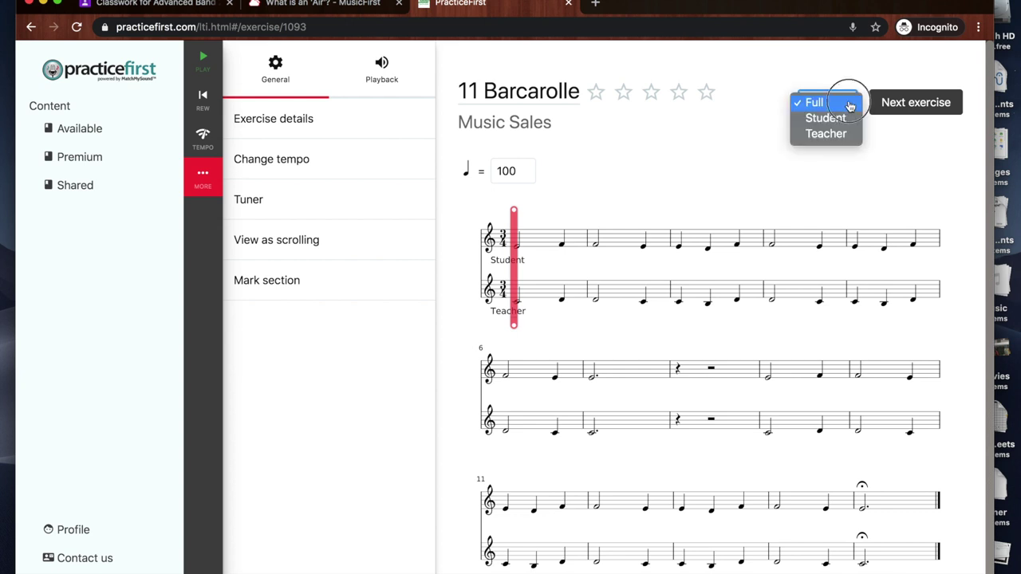
click(843, 118)
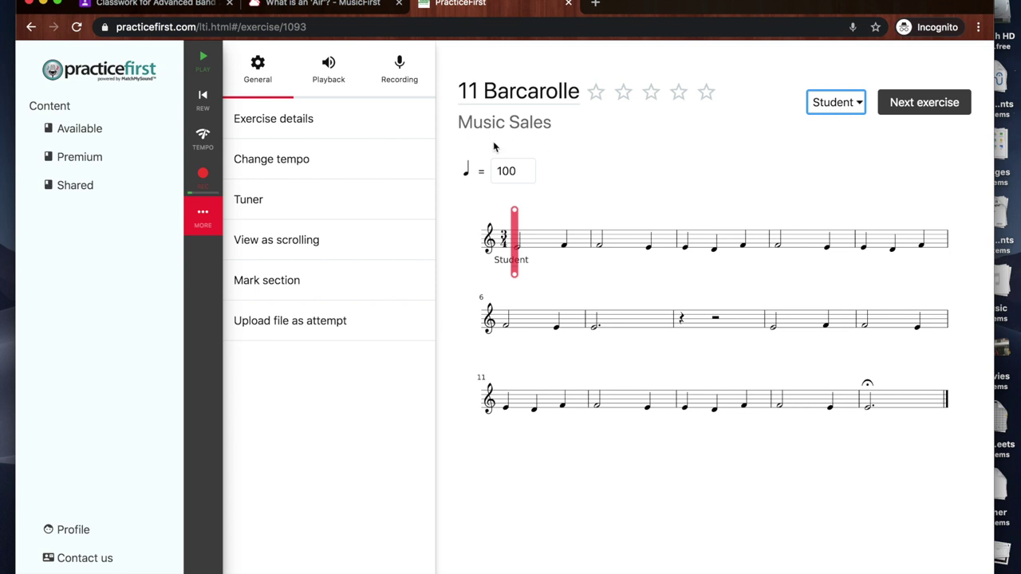
click(329, 70)
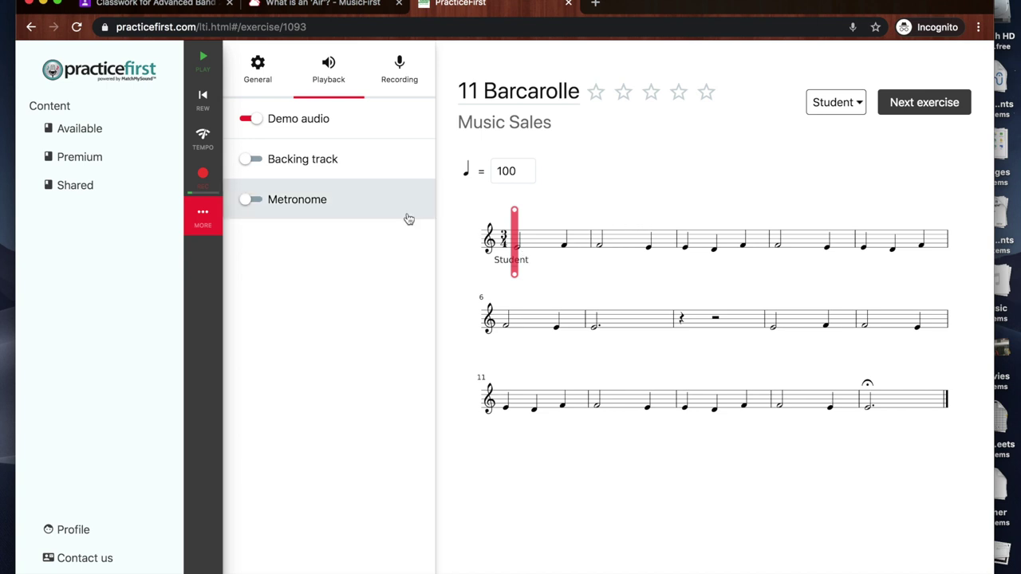
click(205, 218)
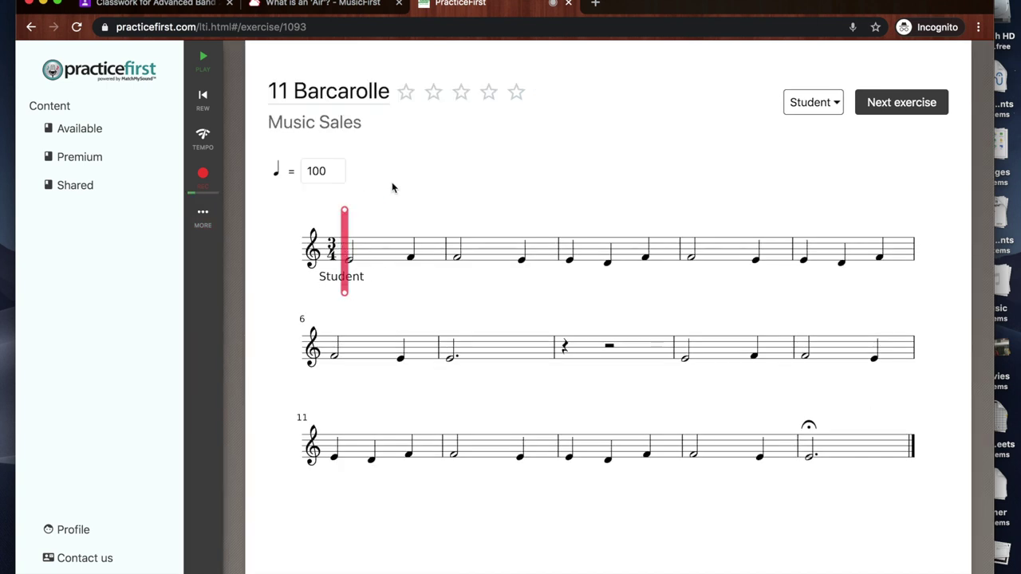
scroll(250, 195, left, 5)
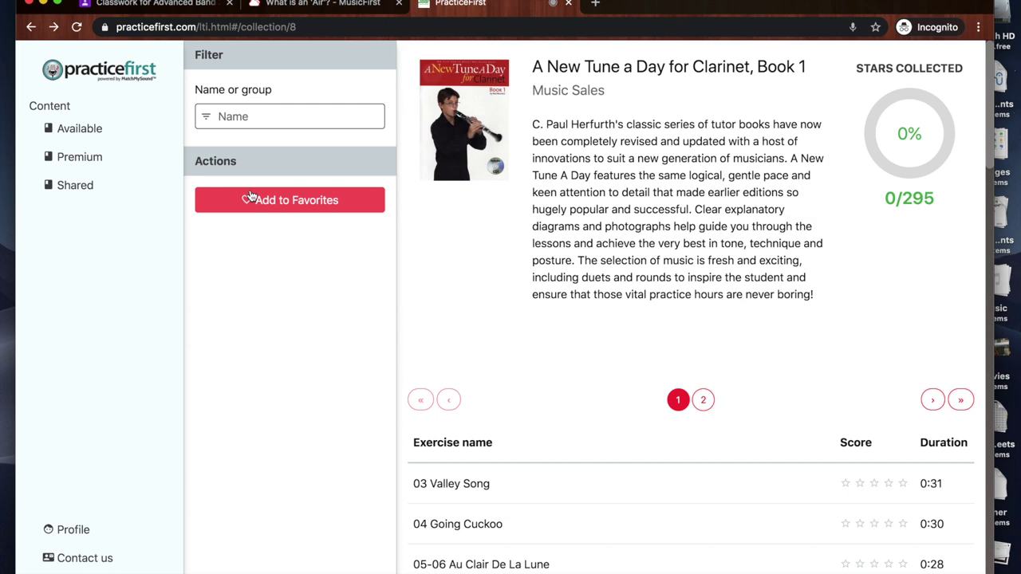
- Reset the Clarinet instrument filter so Available Collections shows every instrument
scroll(311, 294, left, 3)
scroll(312, 294, left, 2)
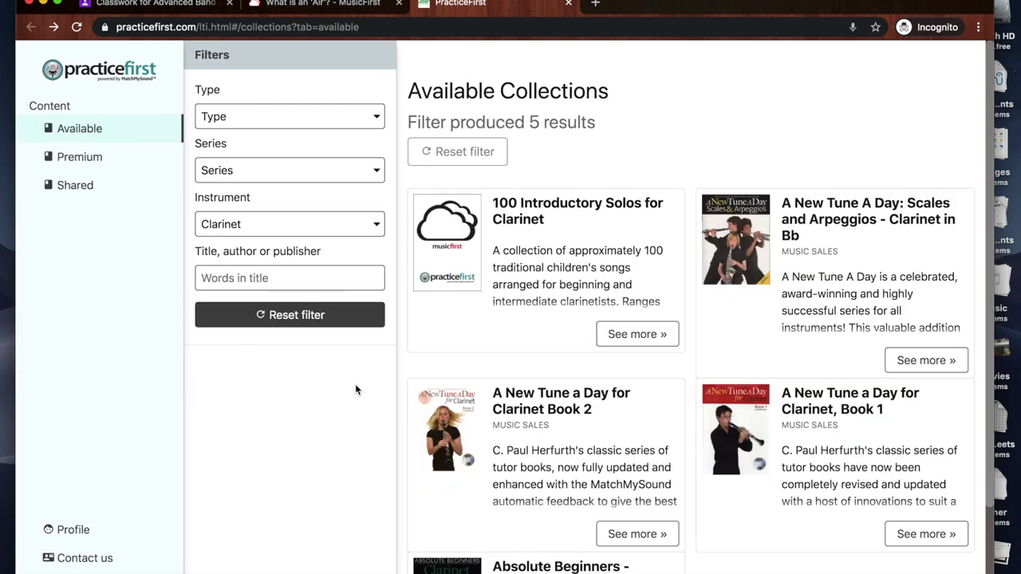
click(458, 158)
scroll(655, 279, down, 15)
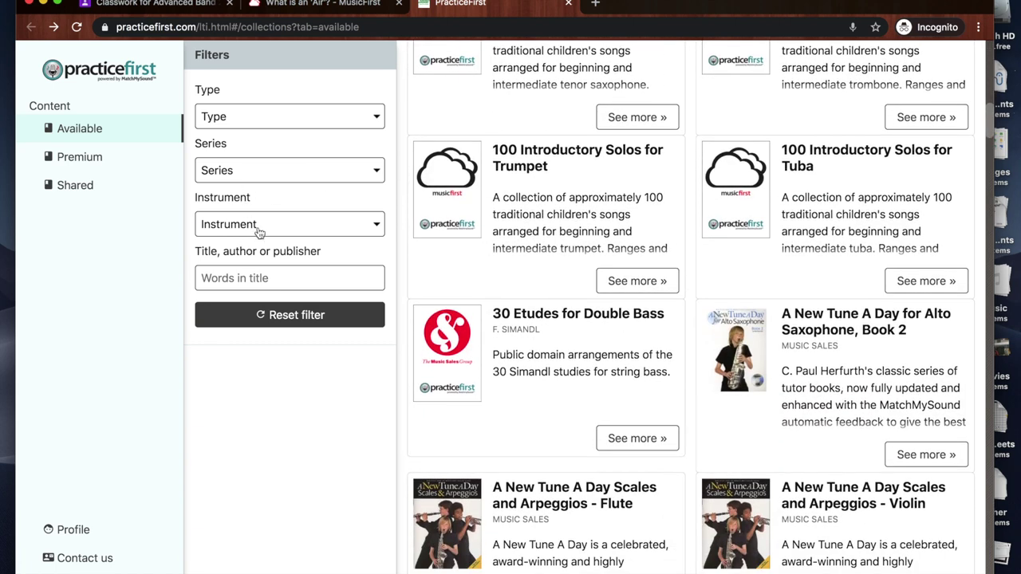
click(255, 227)
click(266, 221)
scroll(690, 336, down, 6)
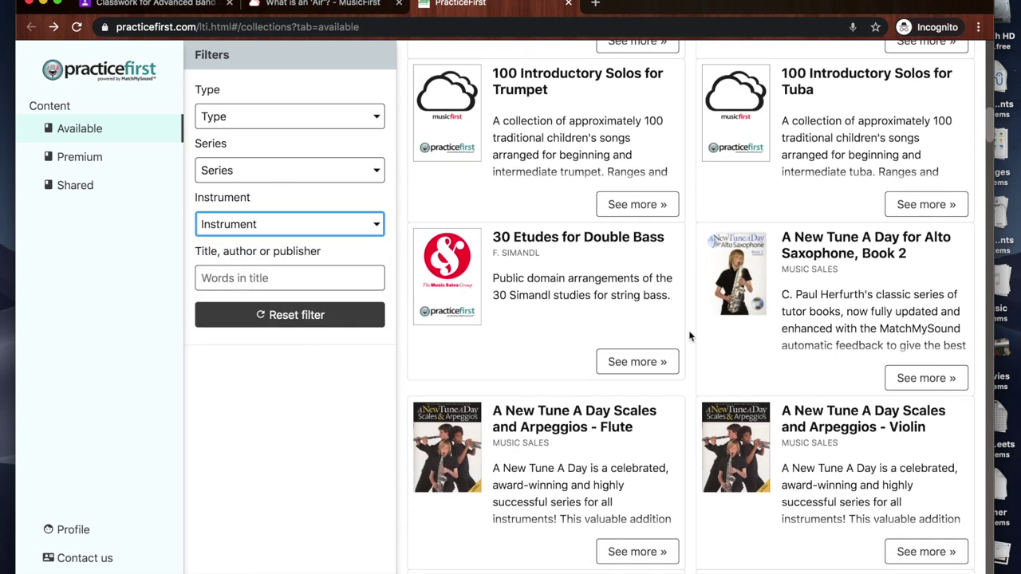
scroll(690, 336, down, 1)
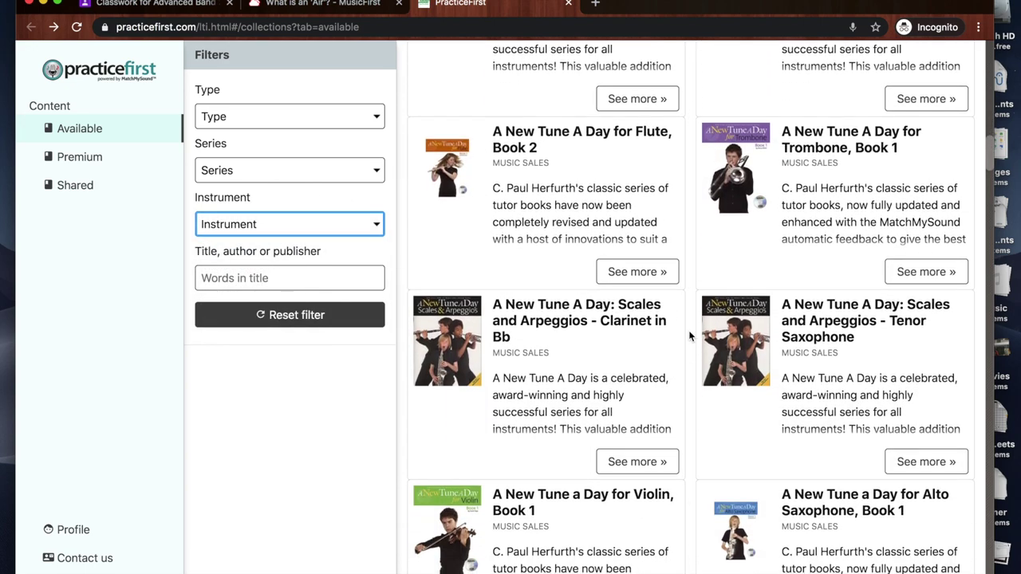
scroll(690, 335, down, 2)
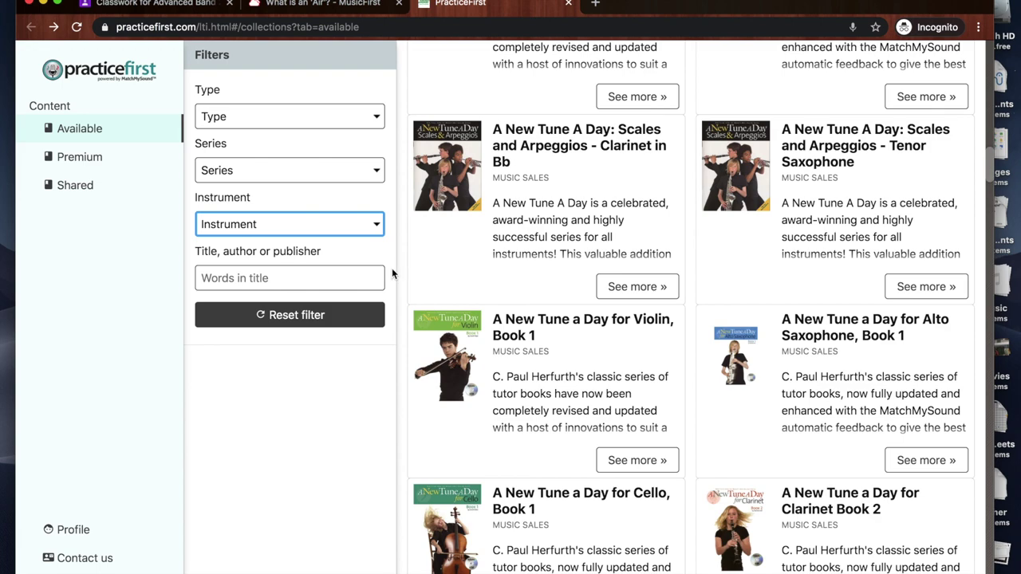
click(327, 231)
click(476, 246)
- Scroll through the unfiltered collections, then switch to the 'What is an Air?' MusicFirst tab
scroll(703, 433, down, 10)
scroll(702, 432, down, 3)
scroll(695, 432, down, 5)
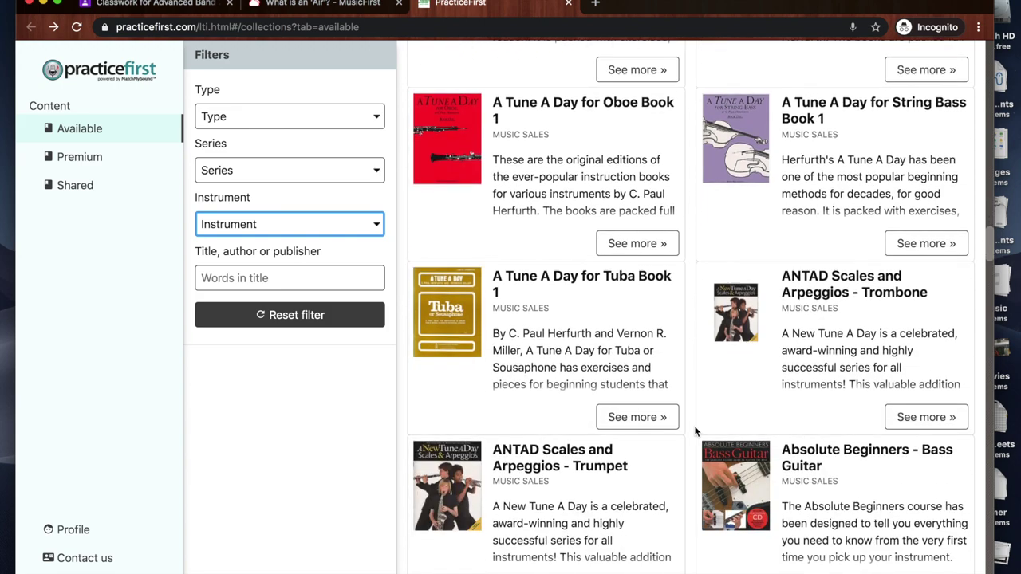
scroll(694, 404, down, 4)
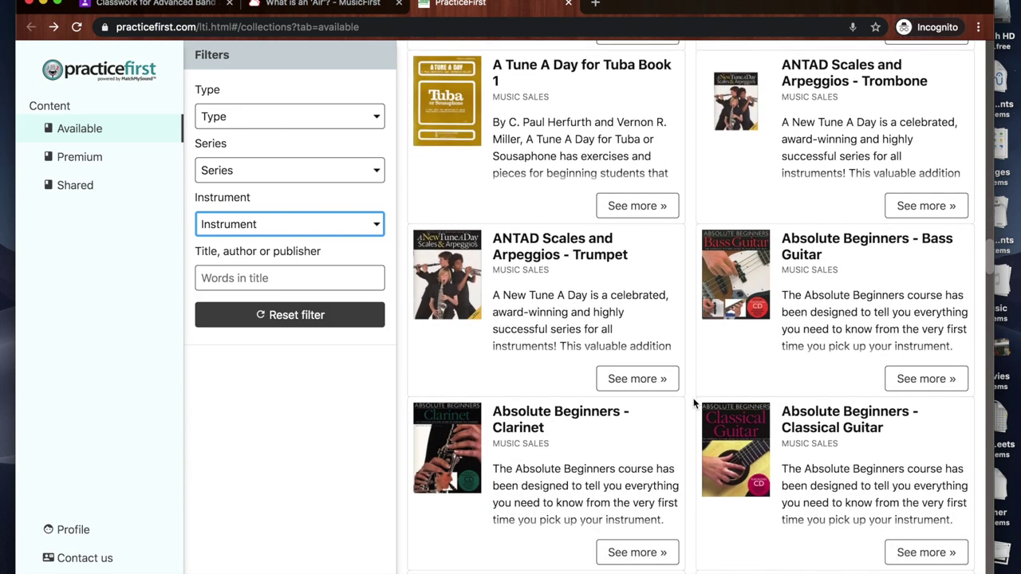
scroll(694, 404, down, 1)
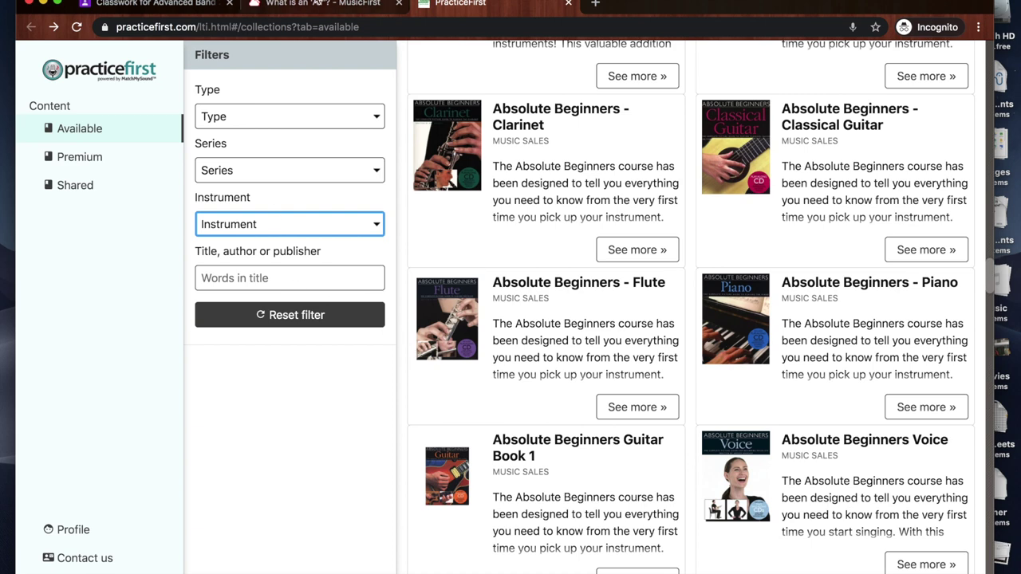
click(316, 4)
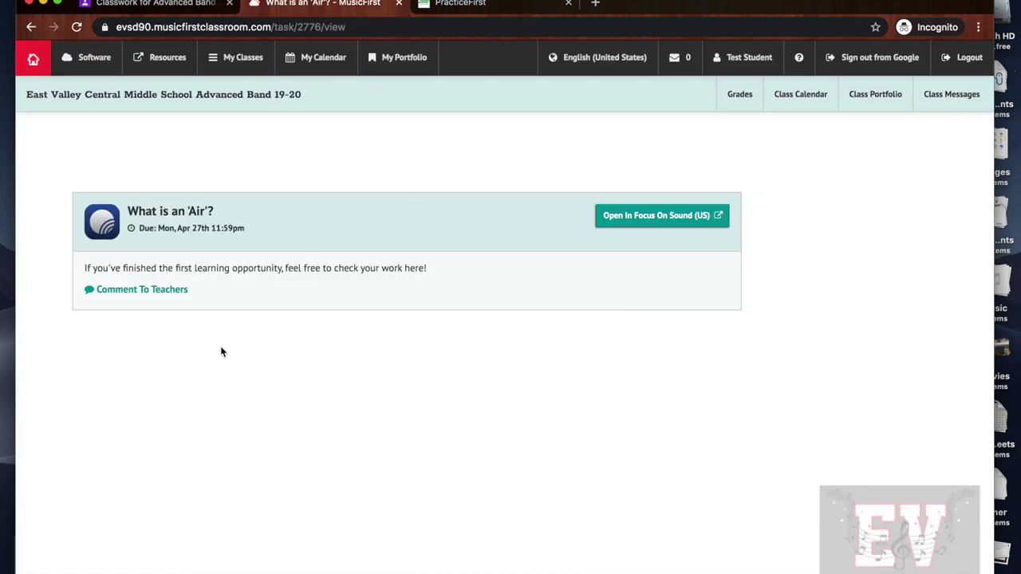